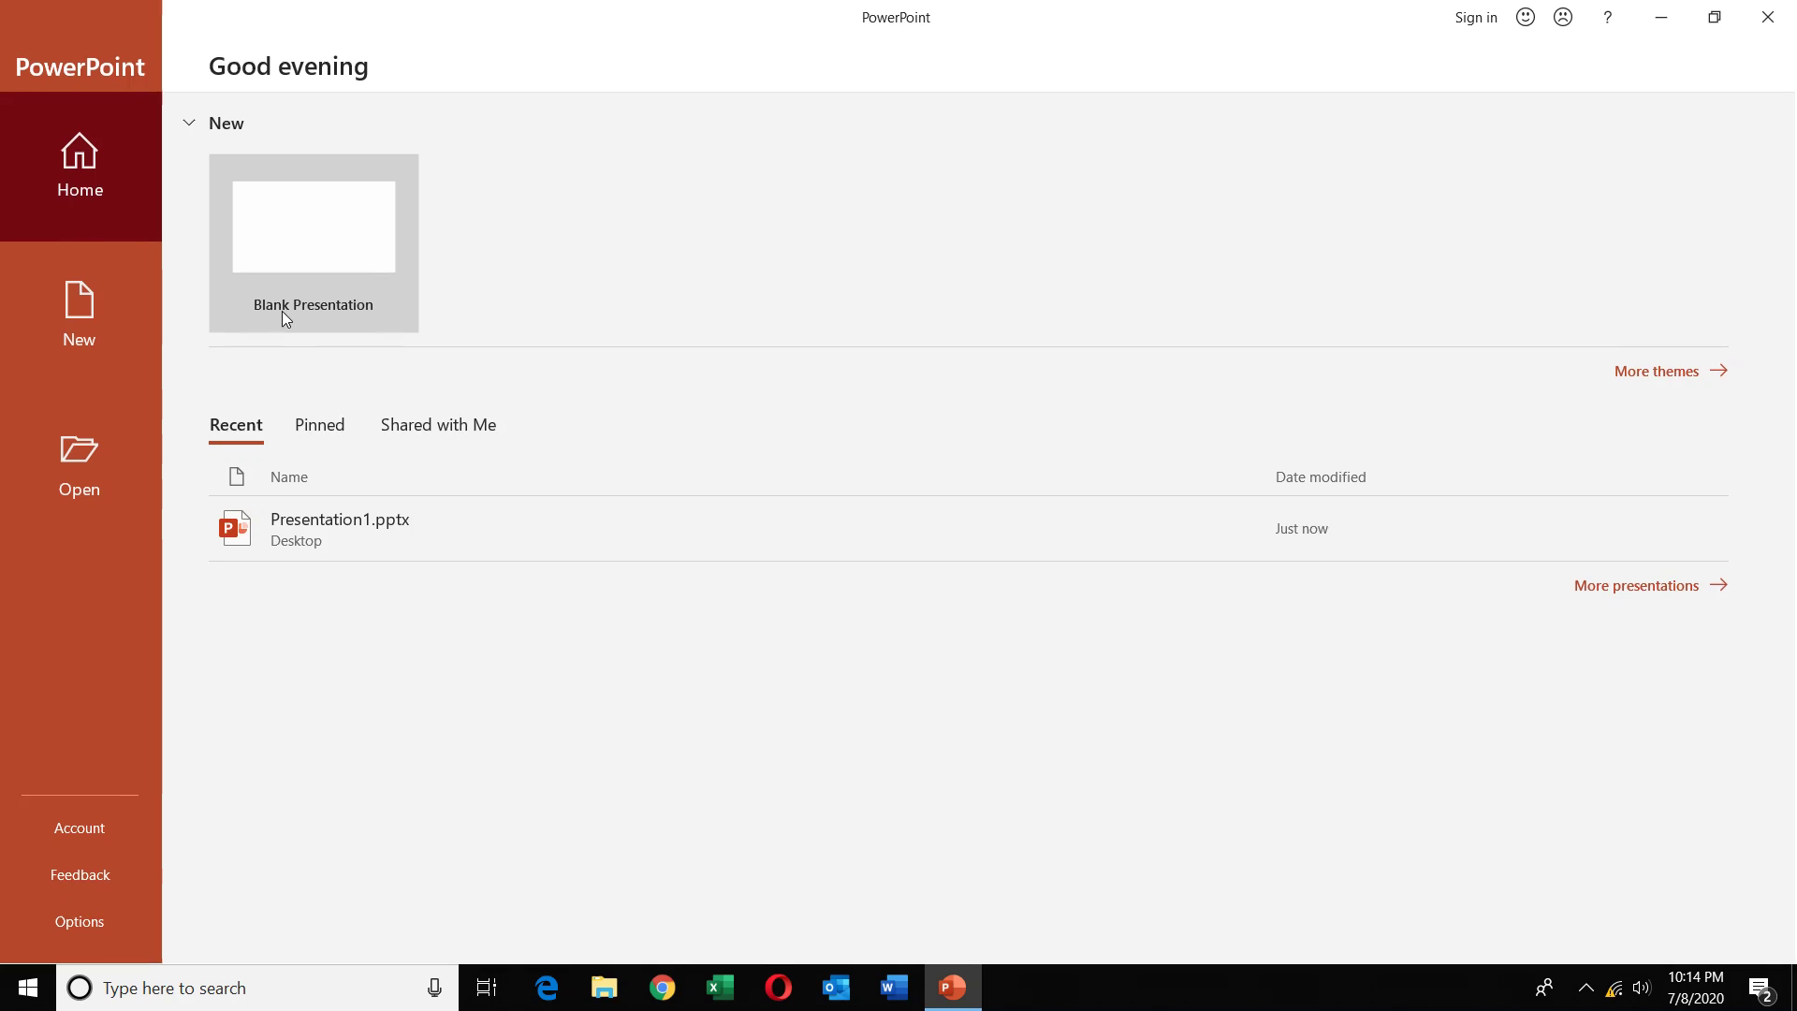
# Create a blank presentation and start a screen recording of the desktop area around the MAQ Guide logo, with audio and pointer capture off.
pyautogui.click(283, 310)
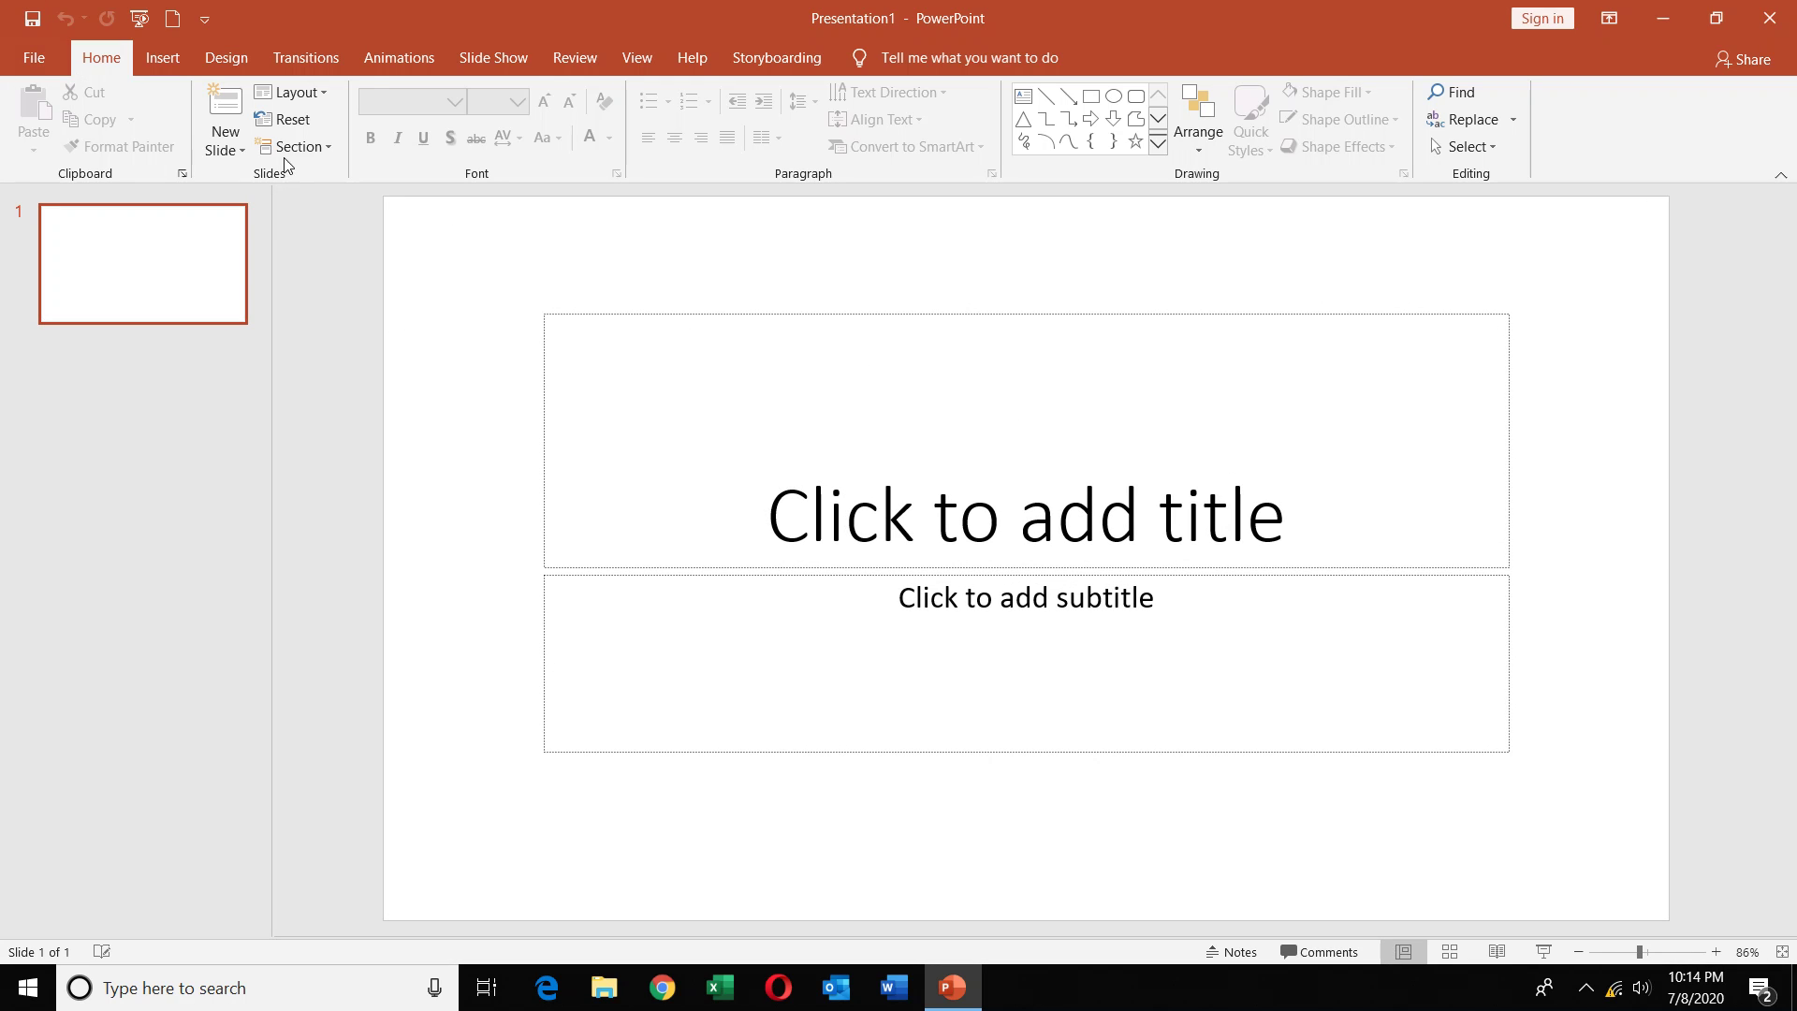
pyautogui.click(152, 56)
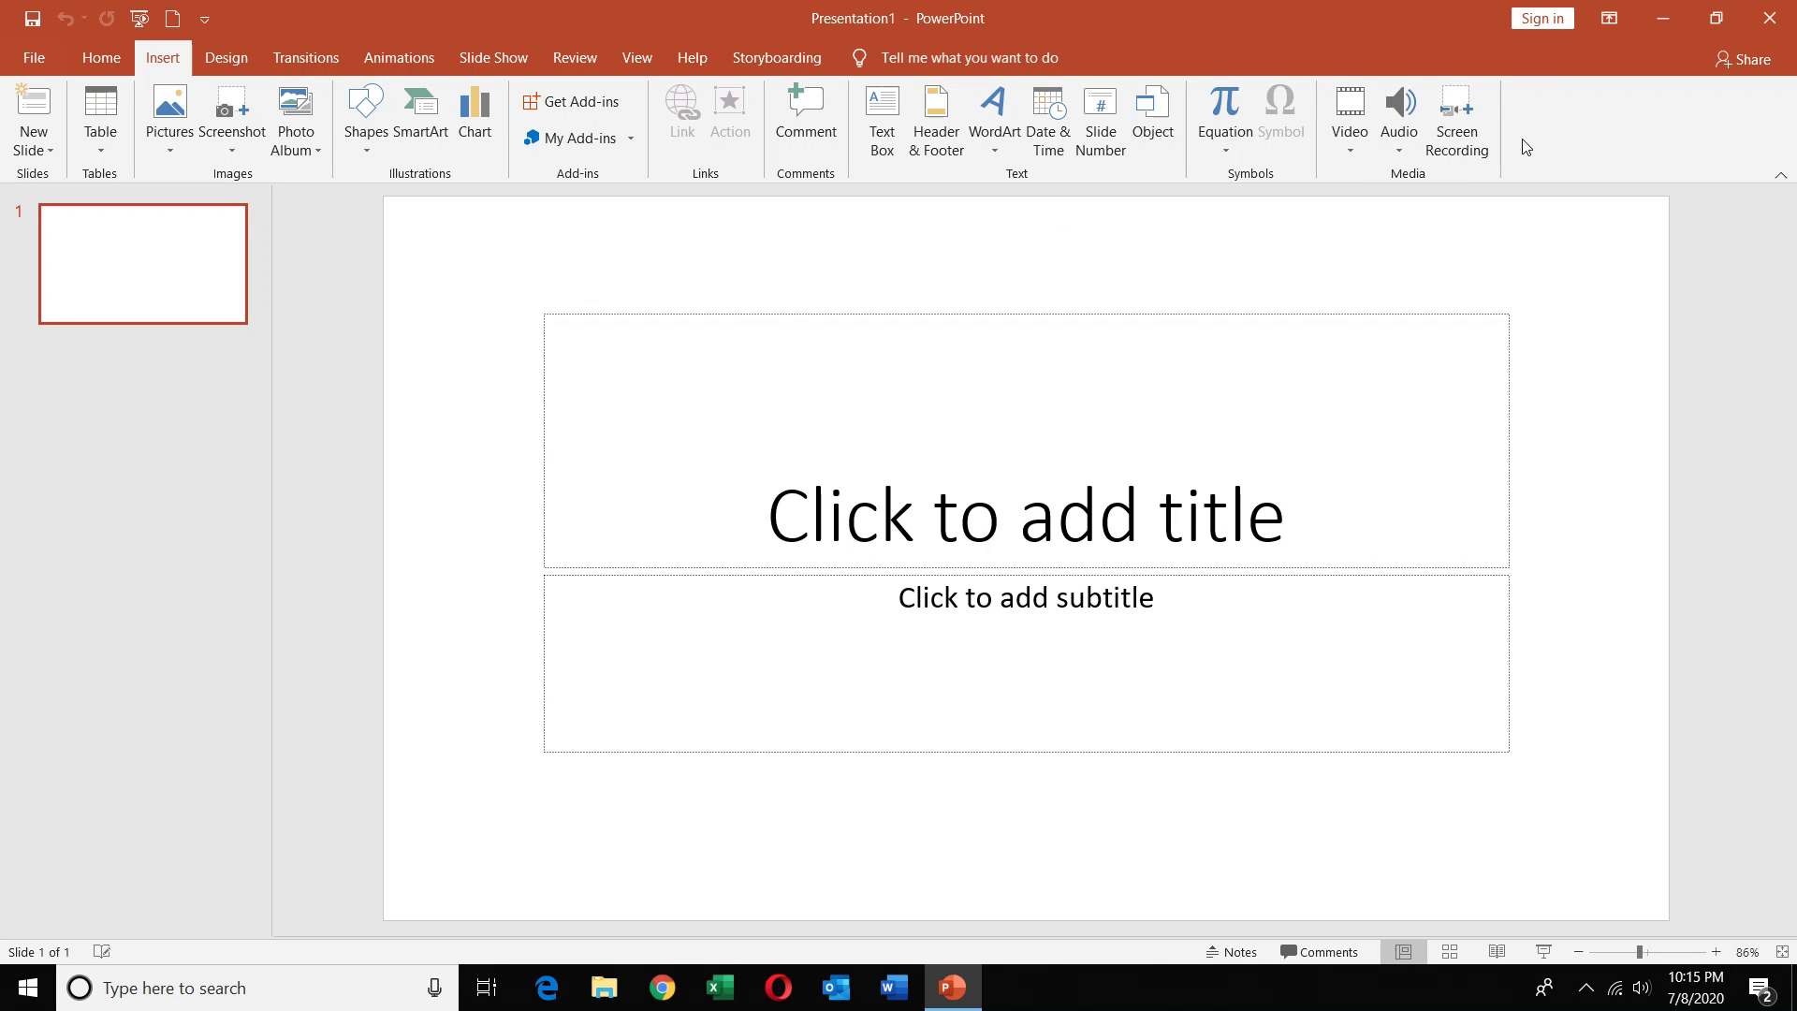
pyautogui.click(1453, 124)
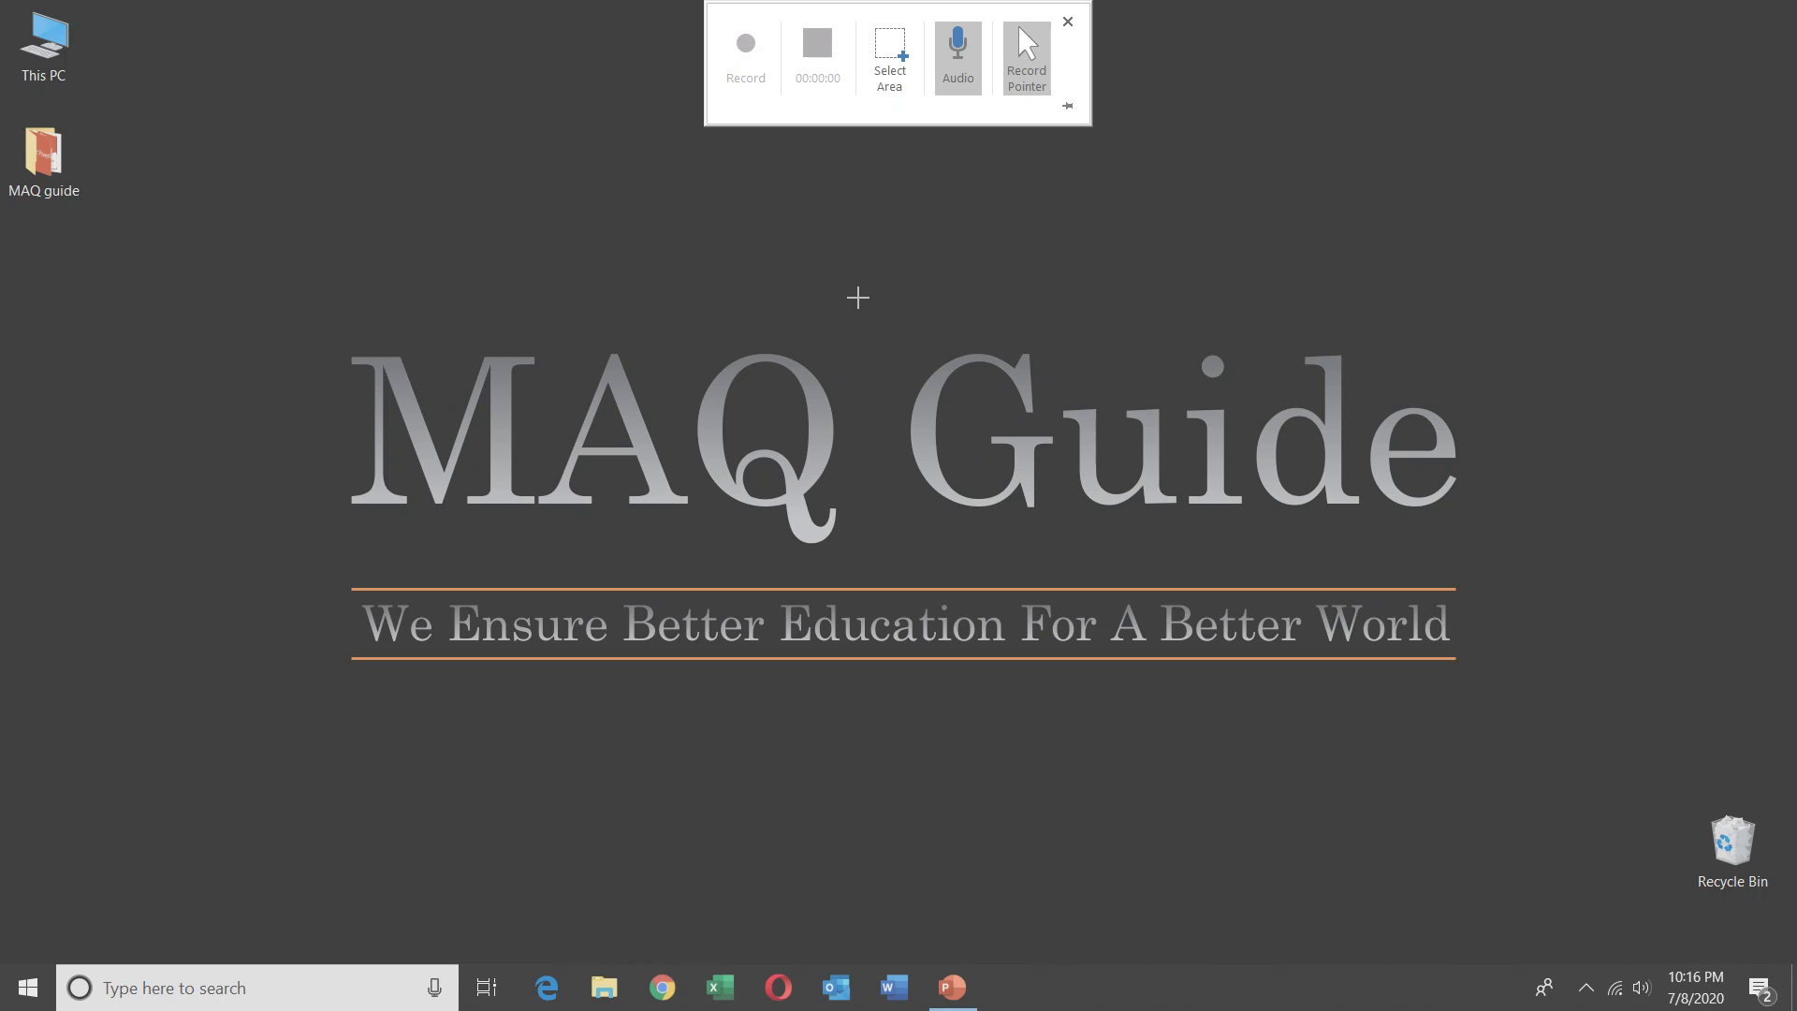
pyautogui.moveTo(249, 204); pyautogui.dragTo(1557, 792)
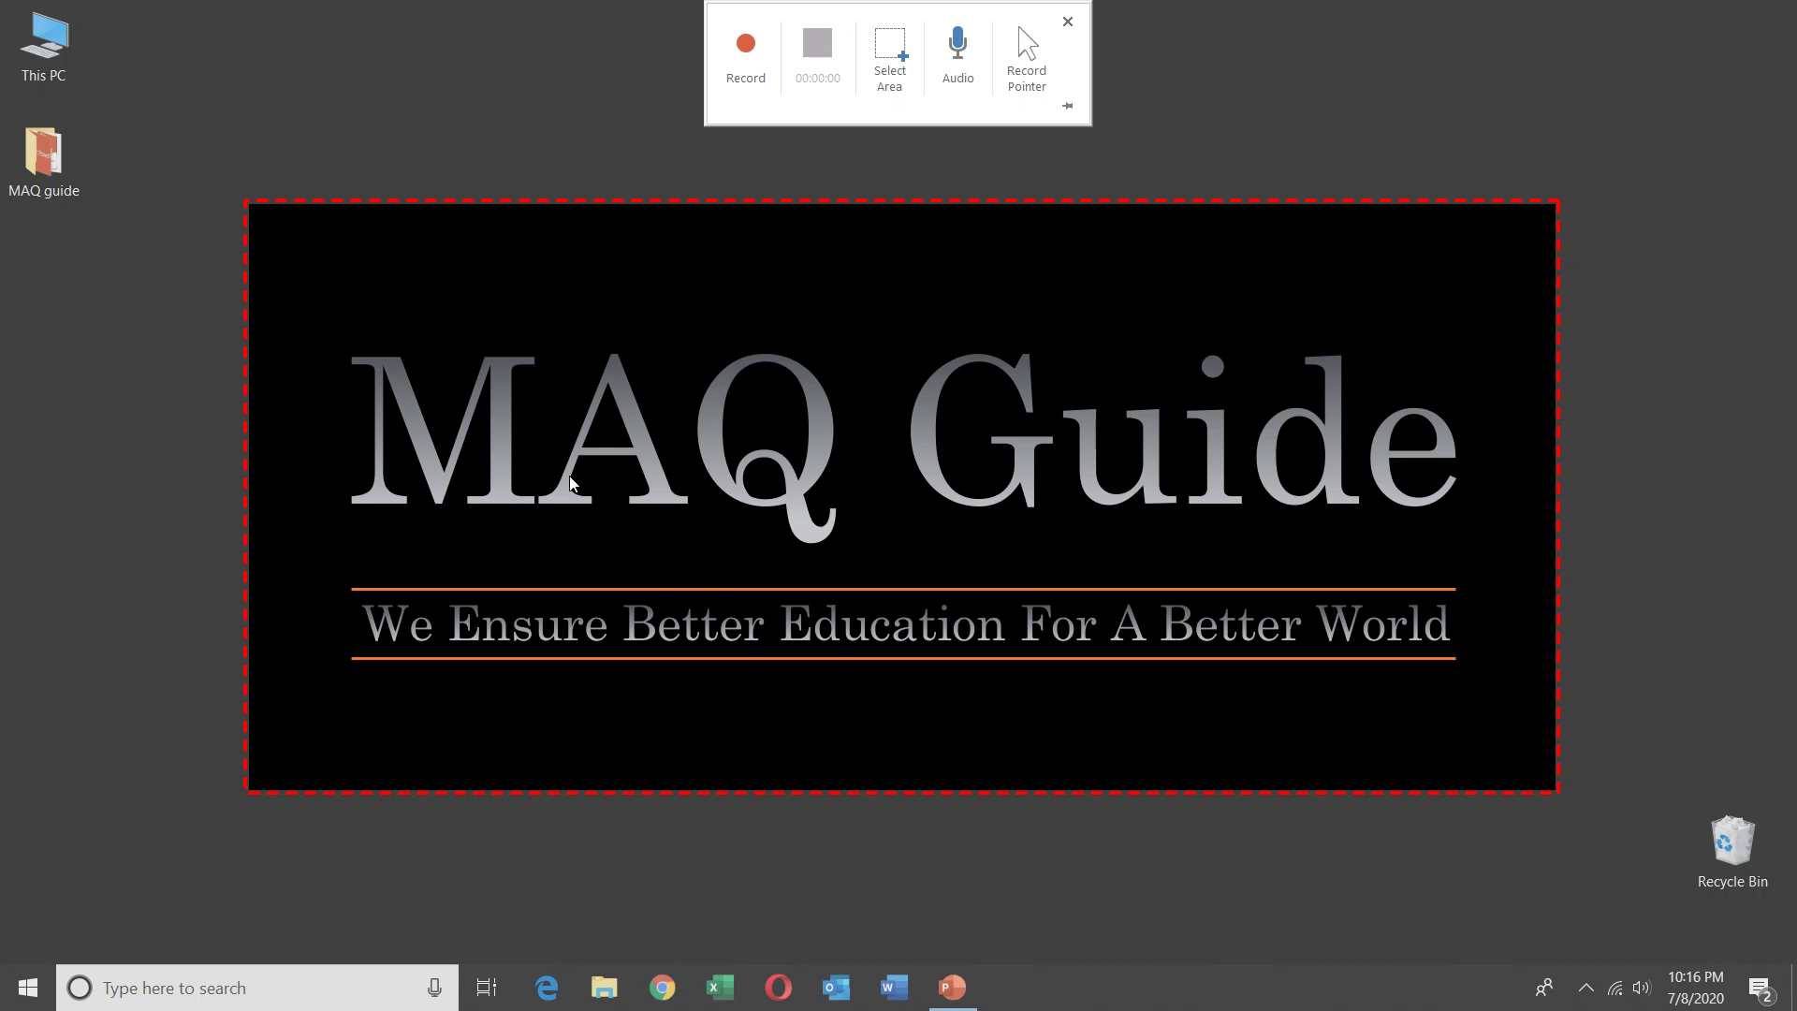
pyautogui.click(741, 60)
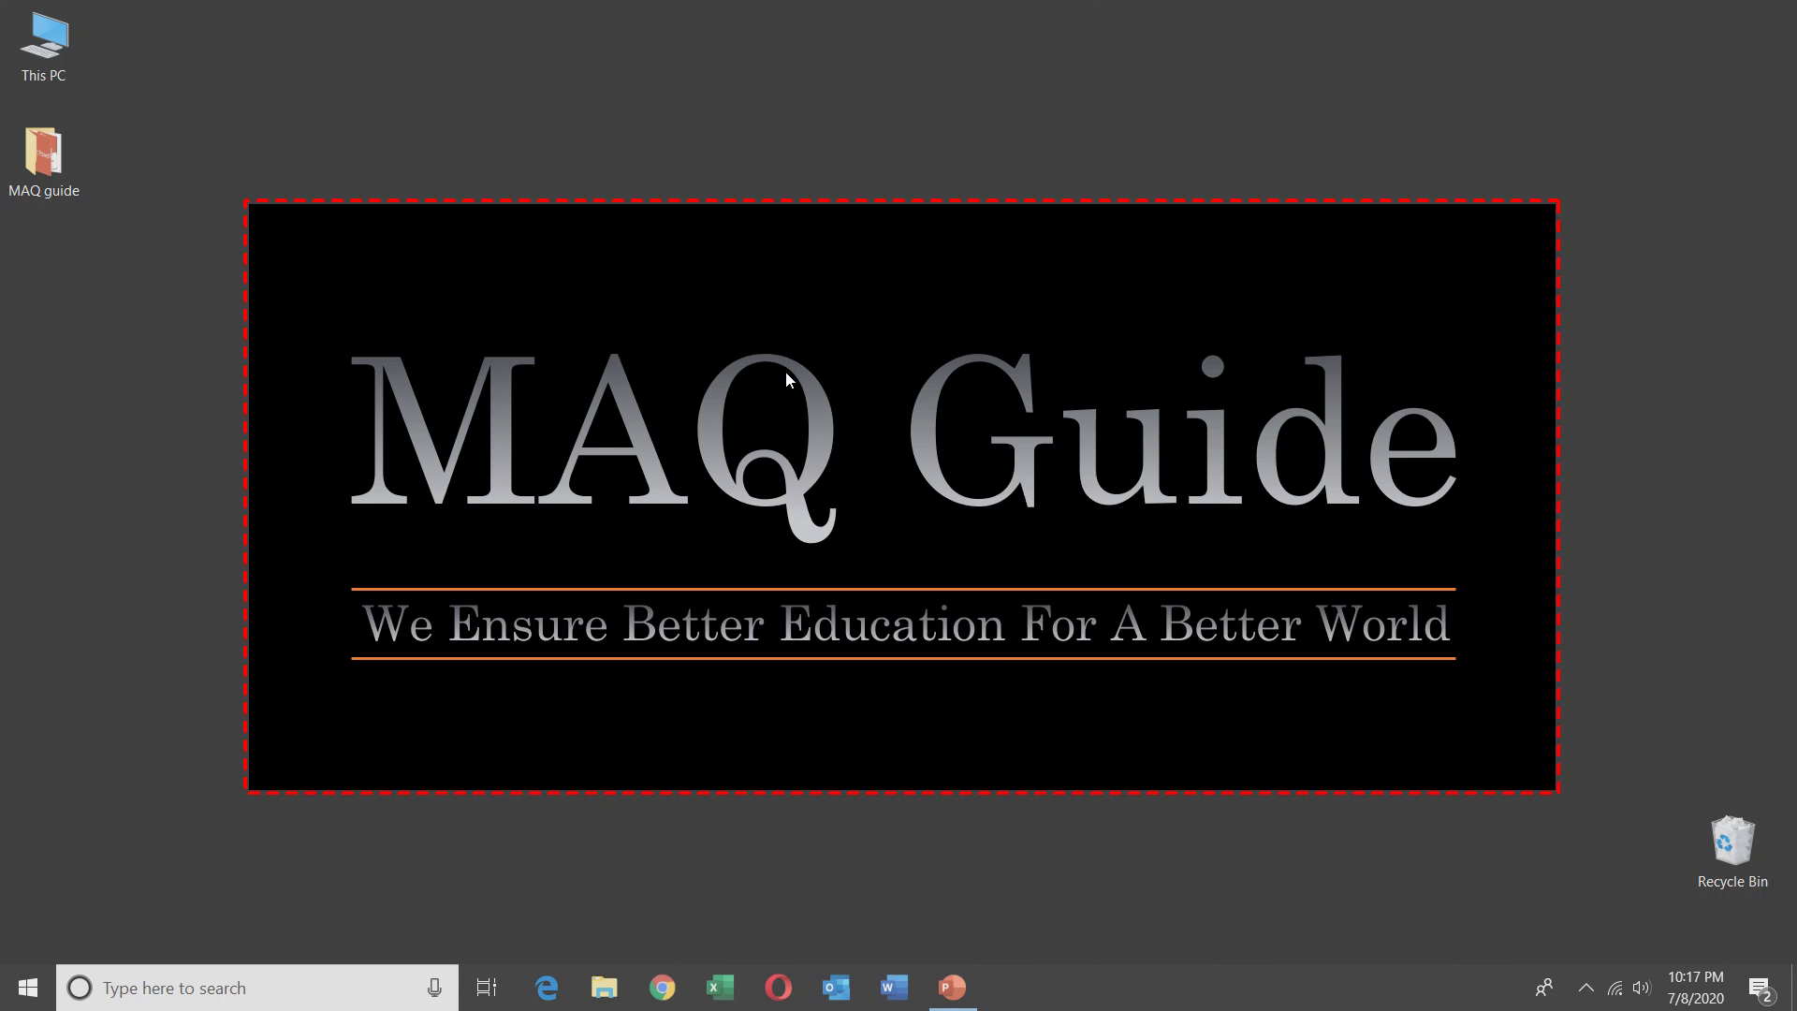
# Open a blank Excel workbook and fit its un-maximized window over the recording area.
pyautogui.click(719, 987)
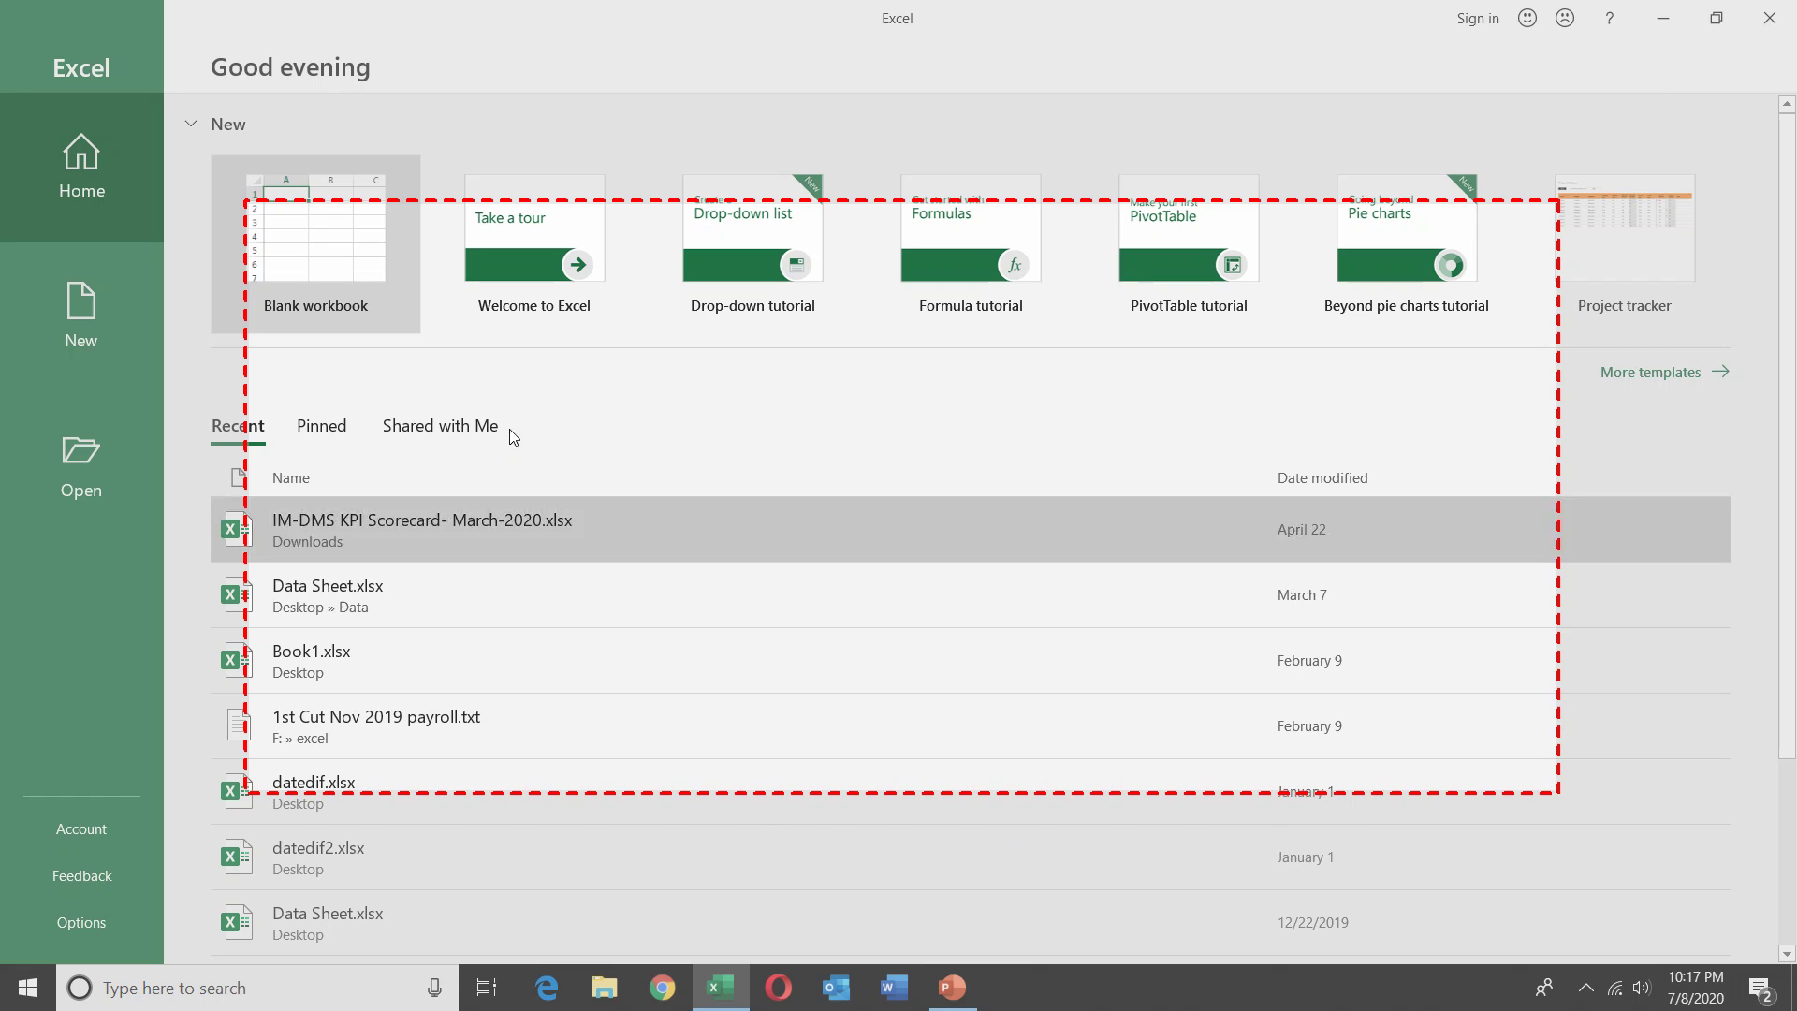
pyautogui.click(292, 267)
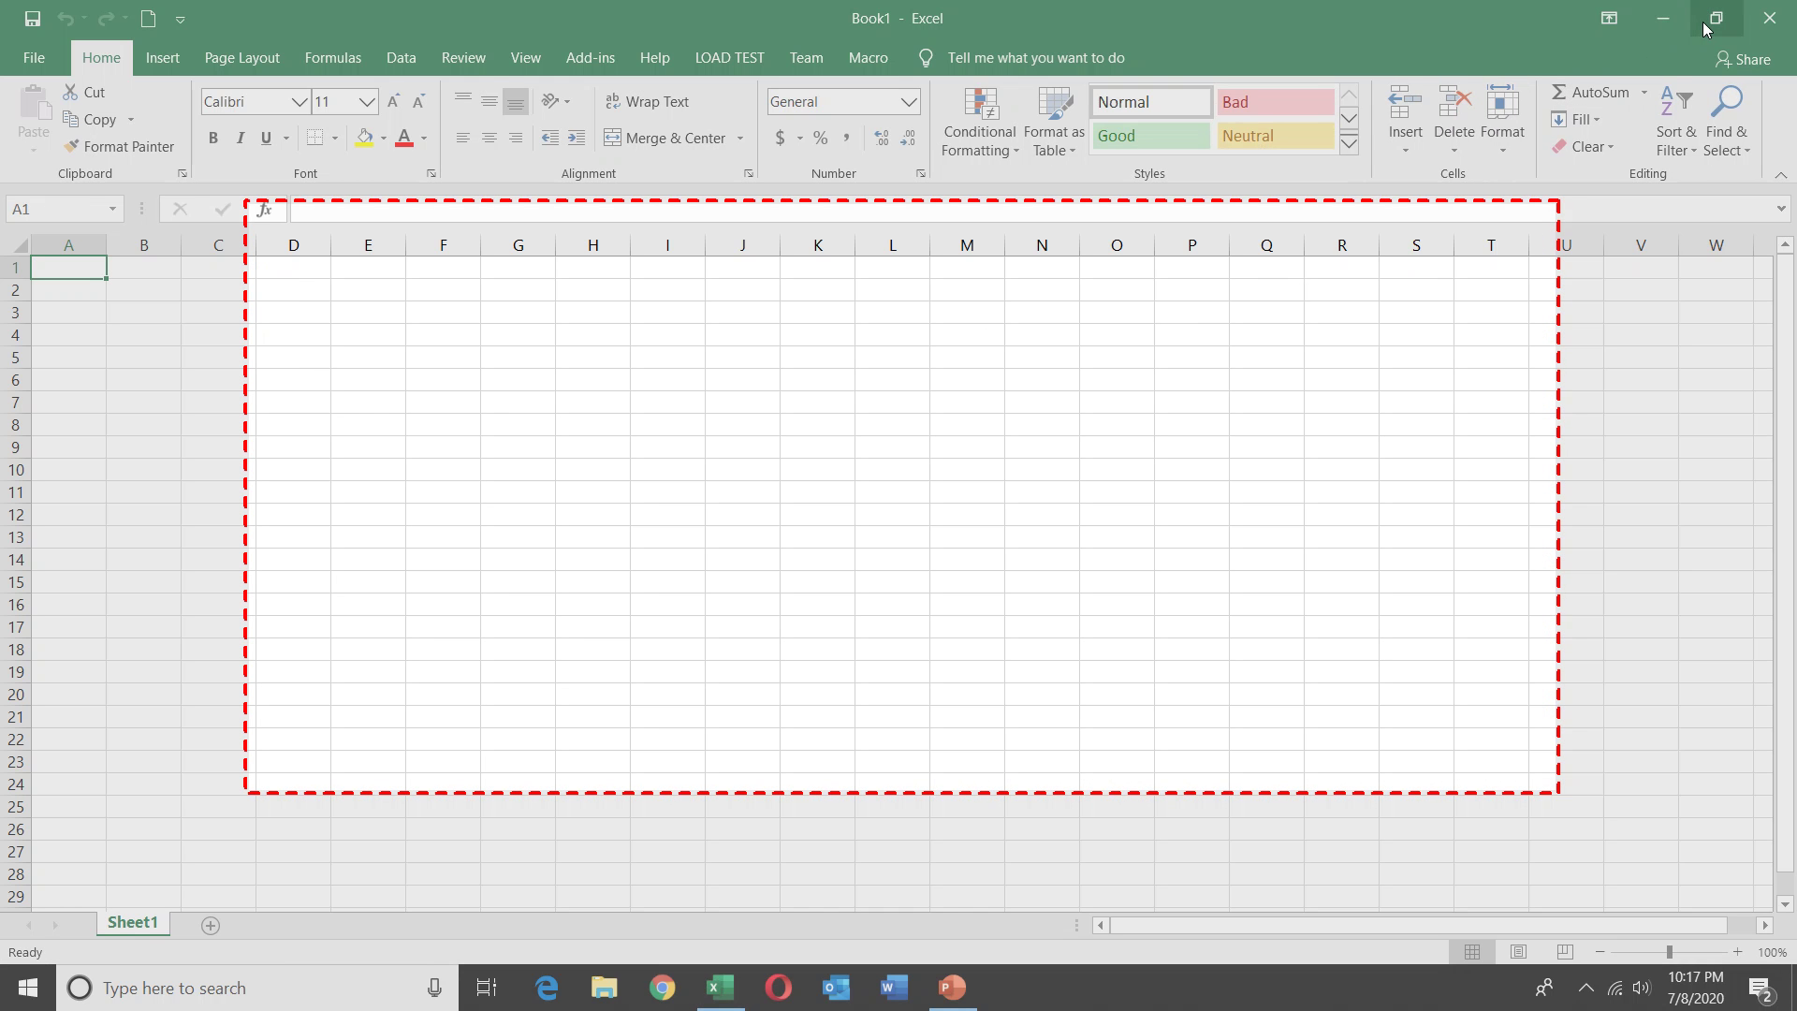
pyautogui.click(1716, 19)
pyautogui.moveTo(1378, 277); pyautogui.dragTo(1170, 88)
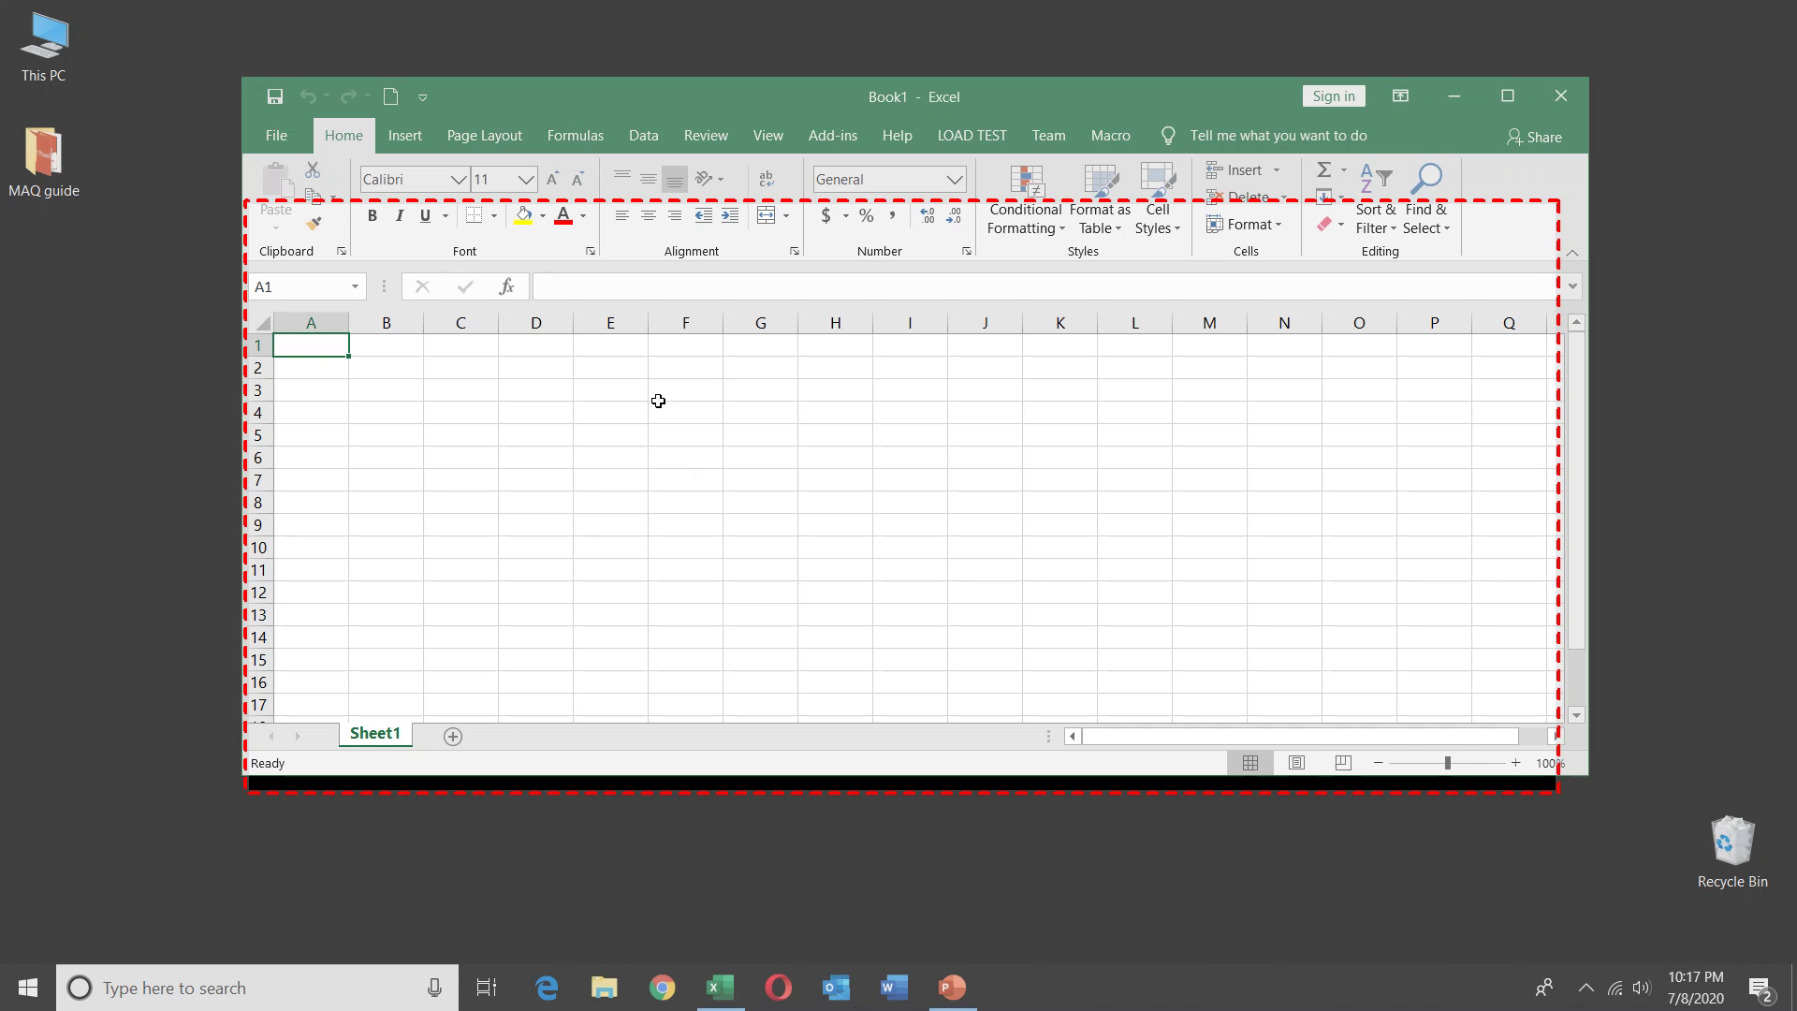
# Enter the numbers 1, 2 and 3 in cells A1 to A3.
pyautogui.click(418, 362)
pyautogui.click(331, 342)
pyautogui.write('1')
pyautogui.press('Return')
pyautogui.write('2')
pyautogui.press('Return')
pyautogui.write('3')
pyautogui.press('Return')
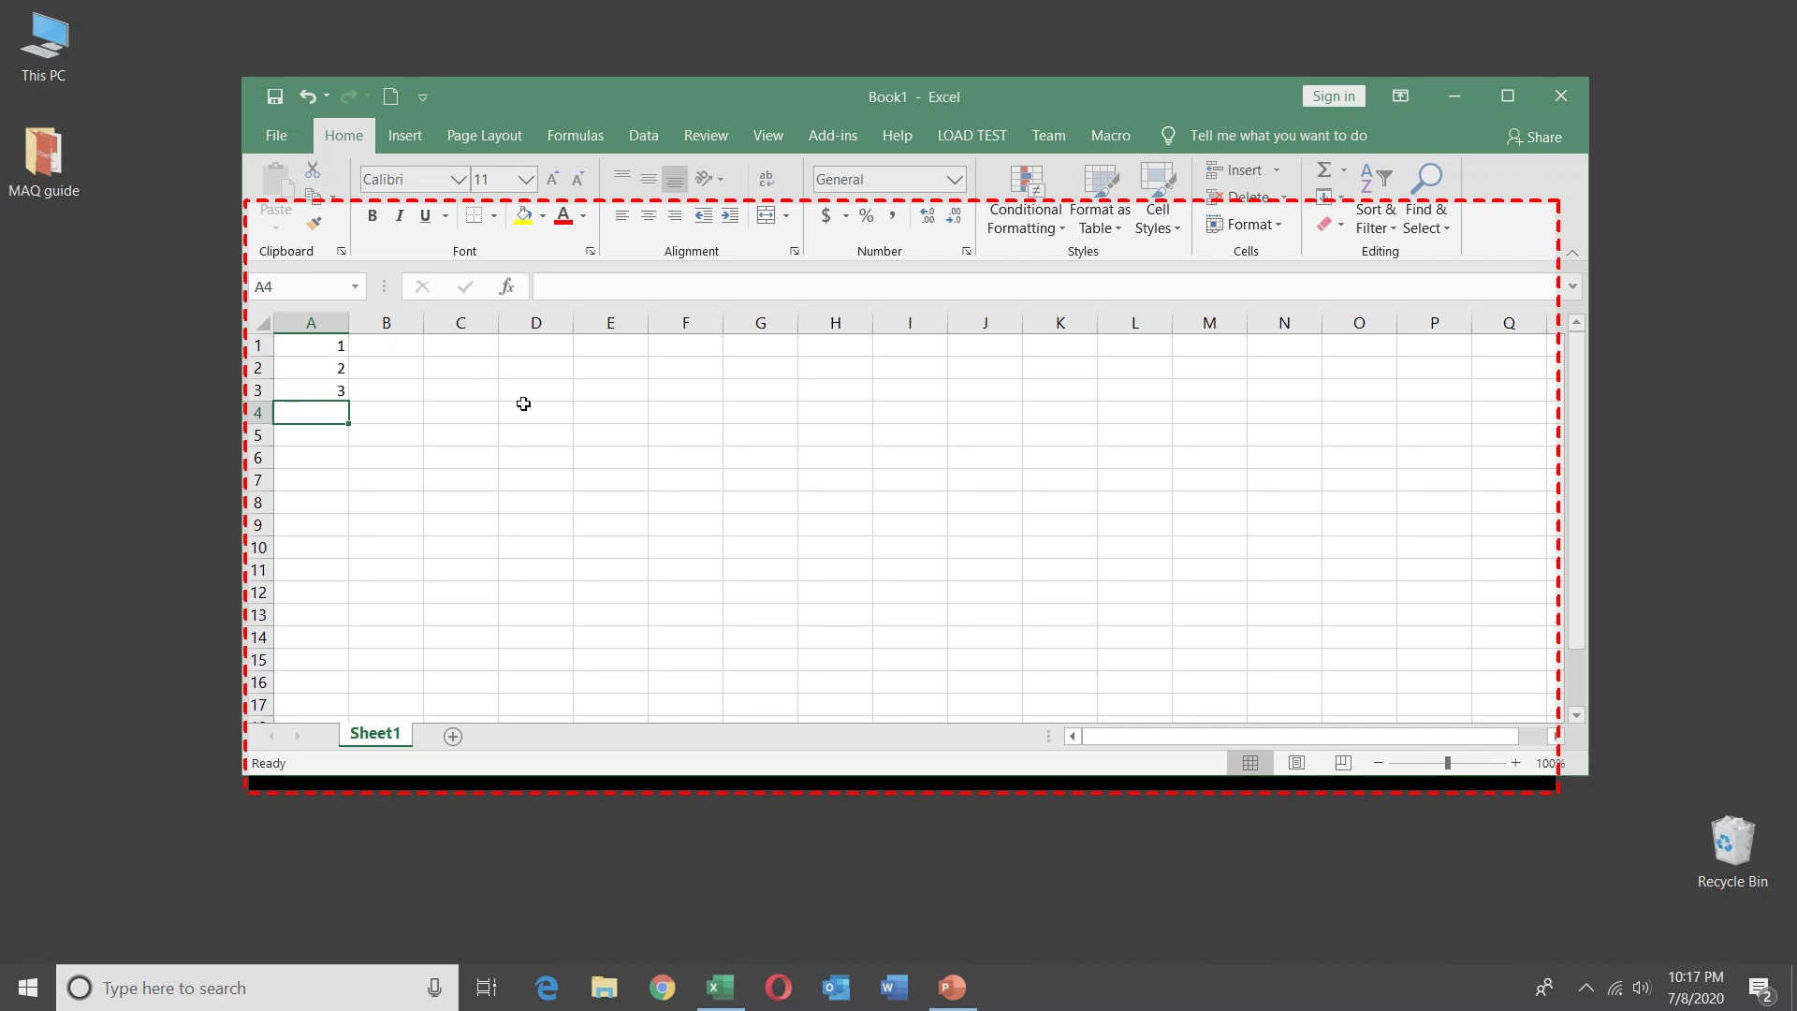
# Extend the number series from A1:A3 down column A to row 17.
pyautogui.moveTo(309, 352)
pyautogui.mouseDown()
pyautogui.moveTo(364, 723)
pyautogui.moveTo(365, 692)
pyautogui.mouseUp()
pyautogui.moveTo(1580, 472); pyautogui.dragTo(1580, 411)
pyautogui.click(497, 433)
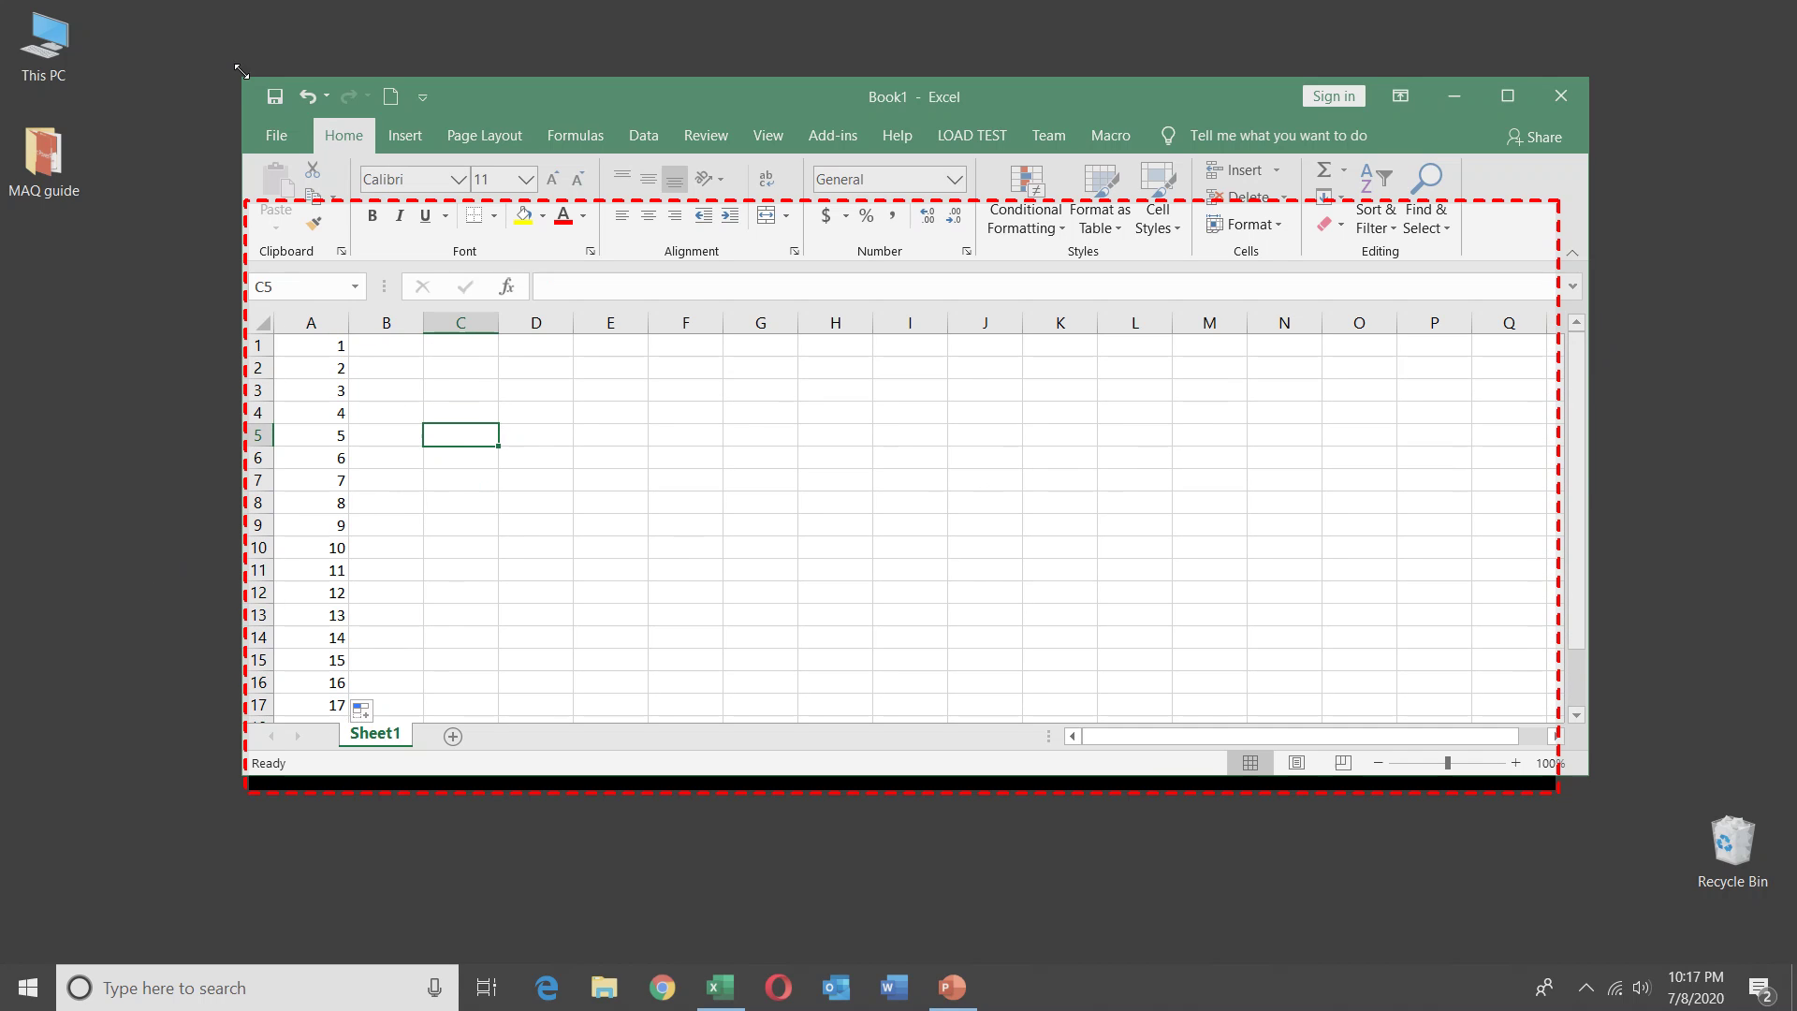
# Close the workbook without saving and stop the screen recording so it is inserted on the slide.
pyautogui.click(1558, 104)
pyautogui.click(917, 522)
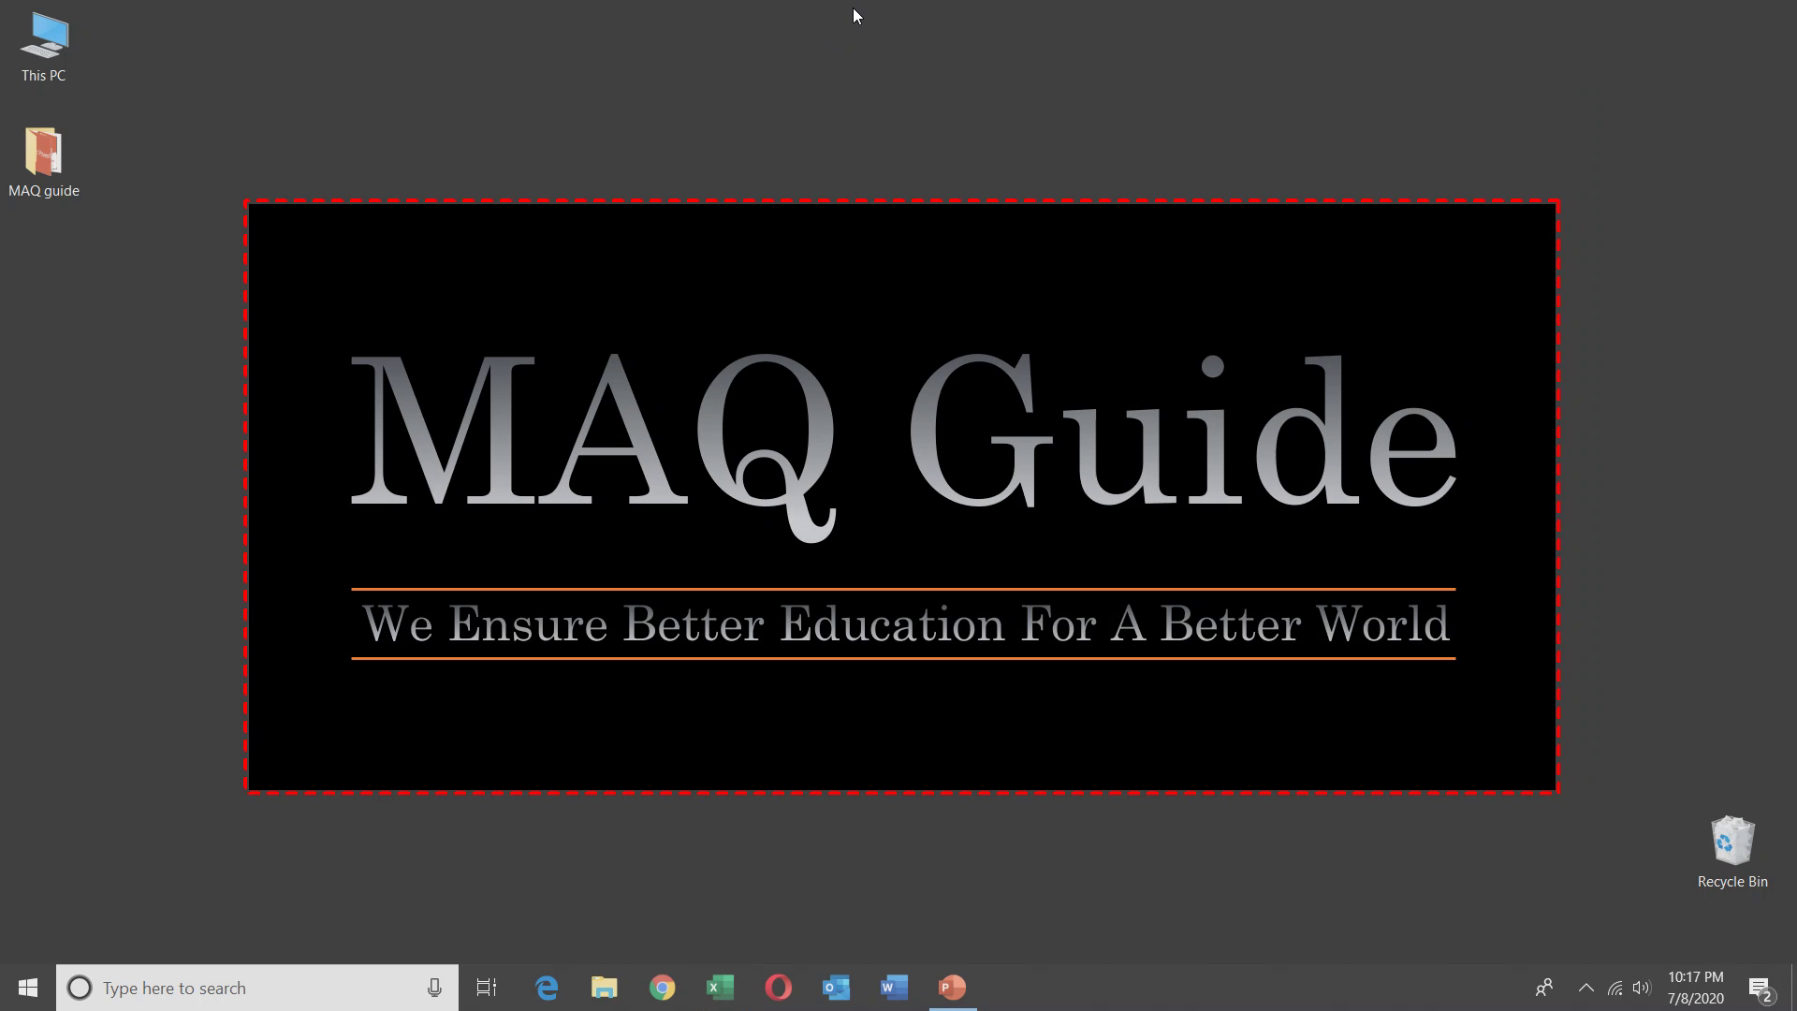
pyautogui.moveTo(859, 49)
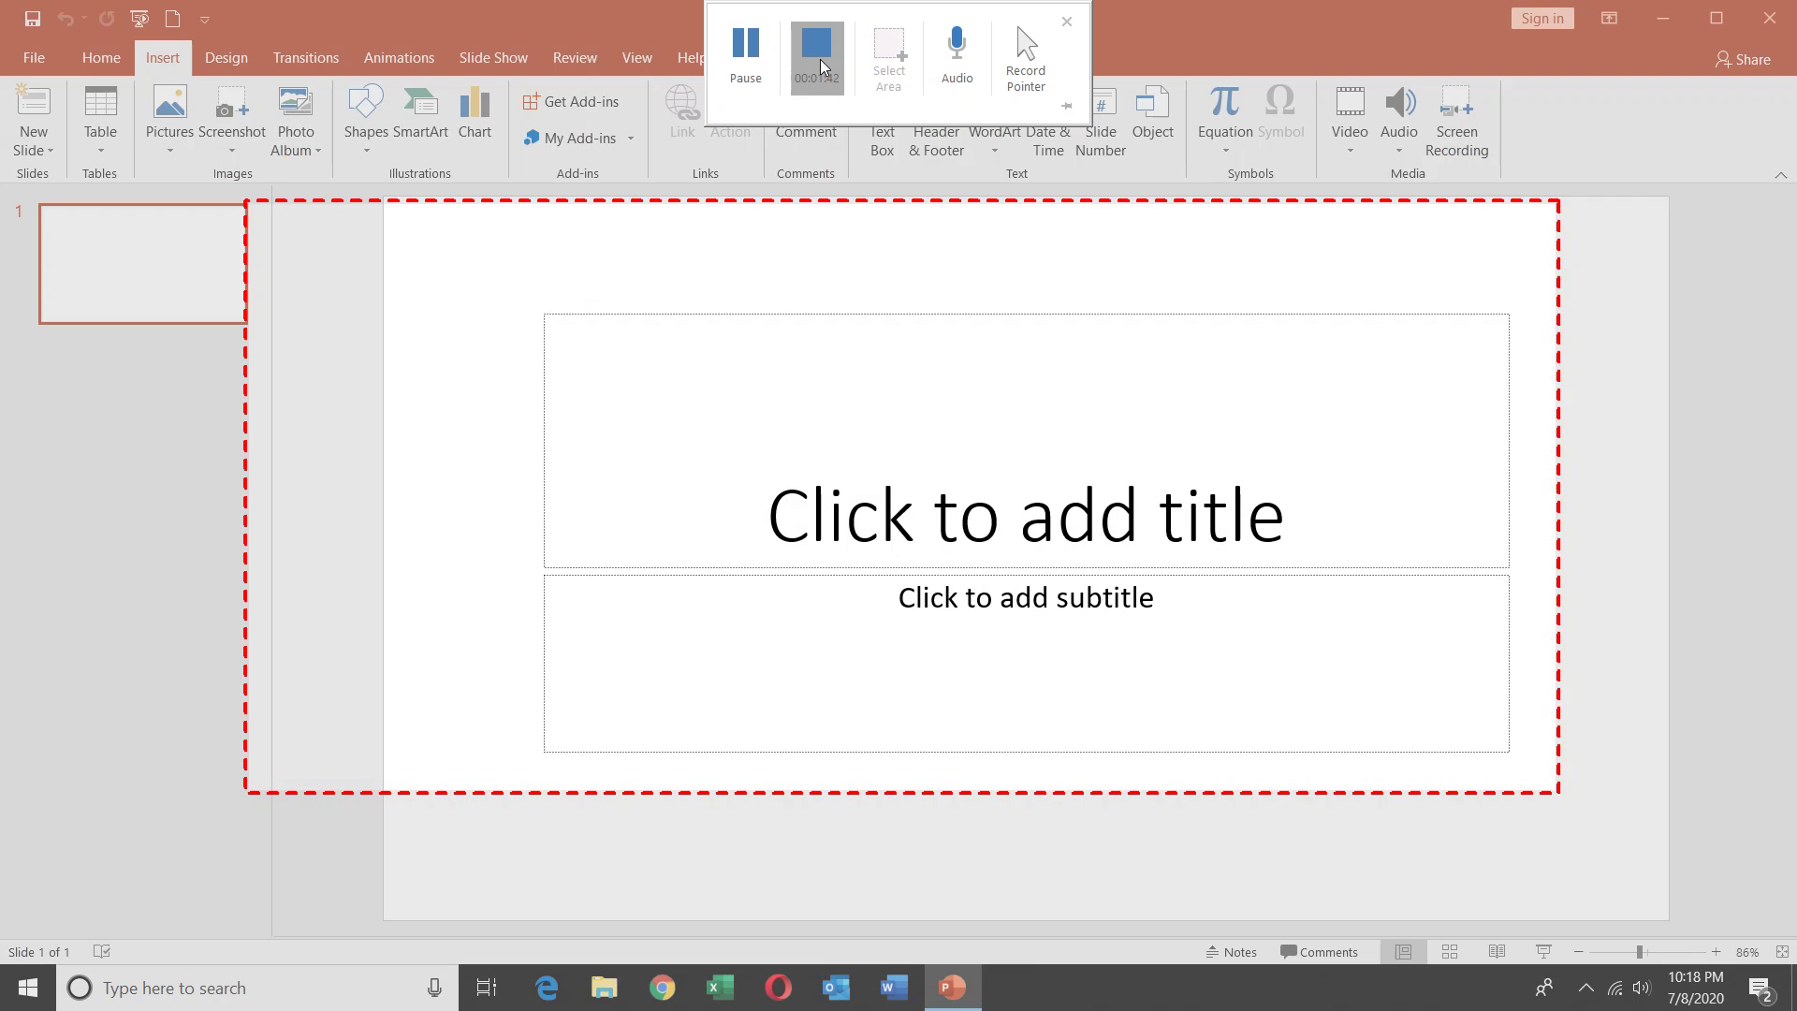
pyautogui.click(820, 59)
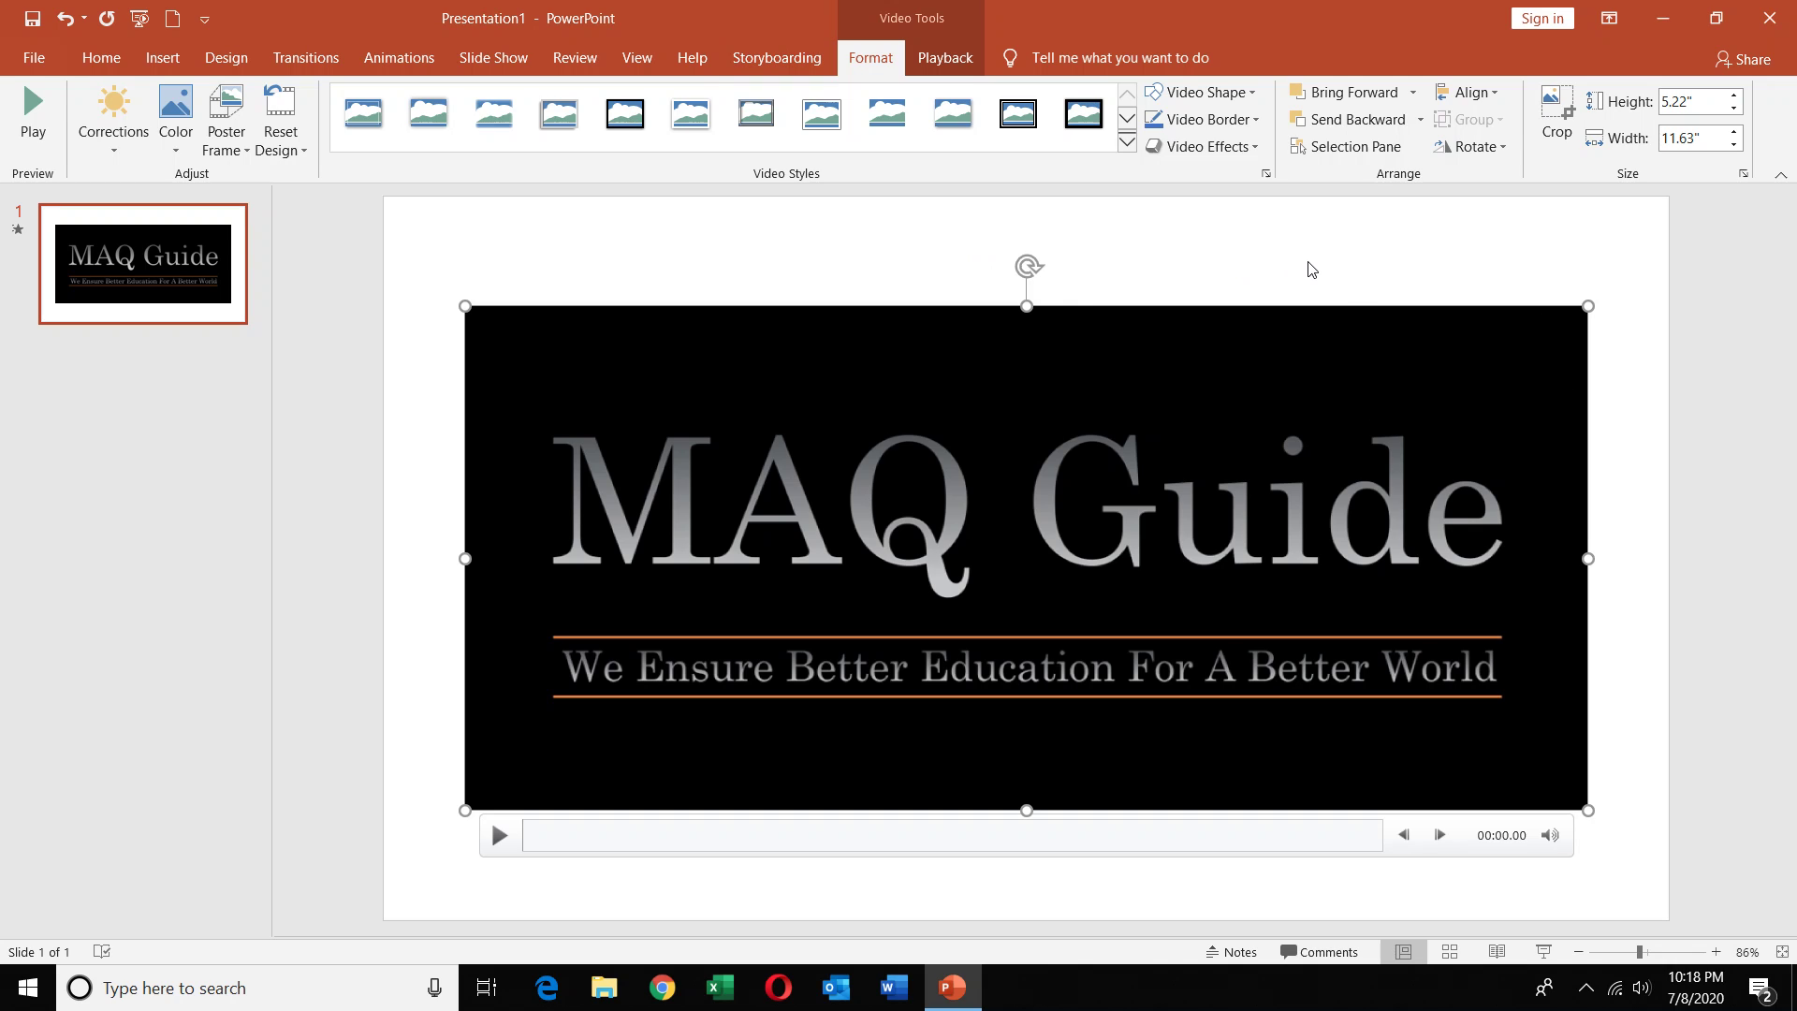
# Play back part of the recorded video on the slide, pause it and delete the video.
pyautogui.click(498, 835)
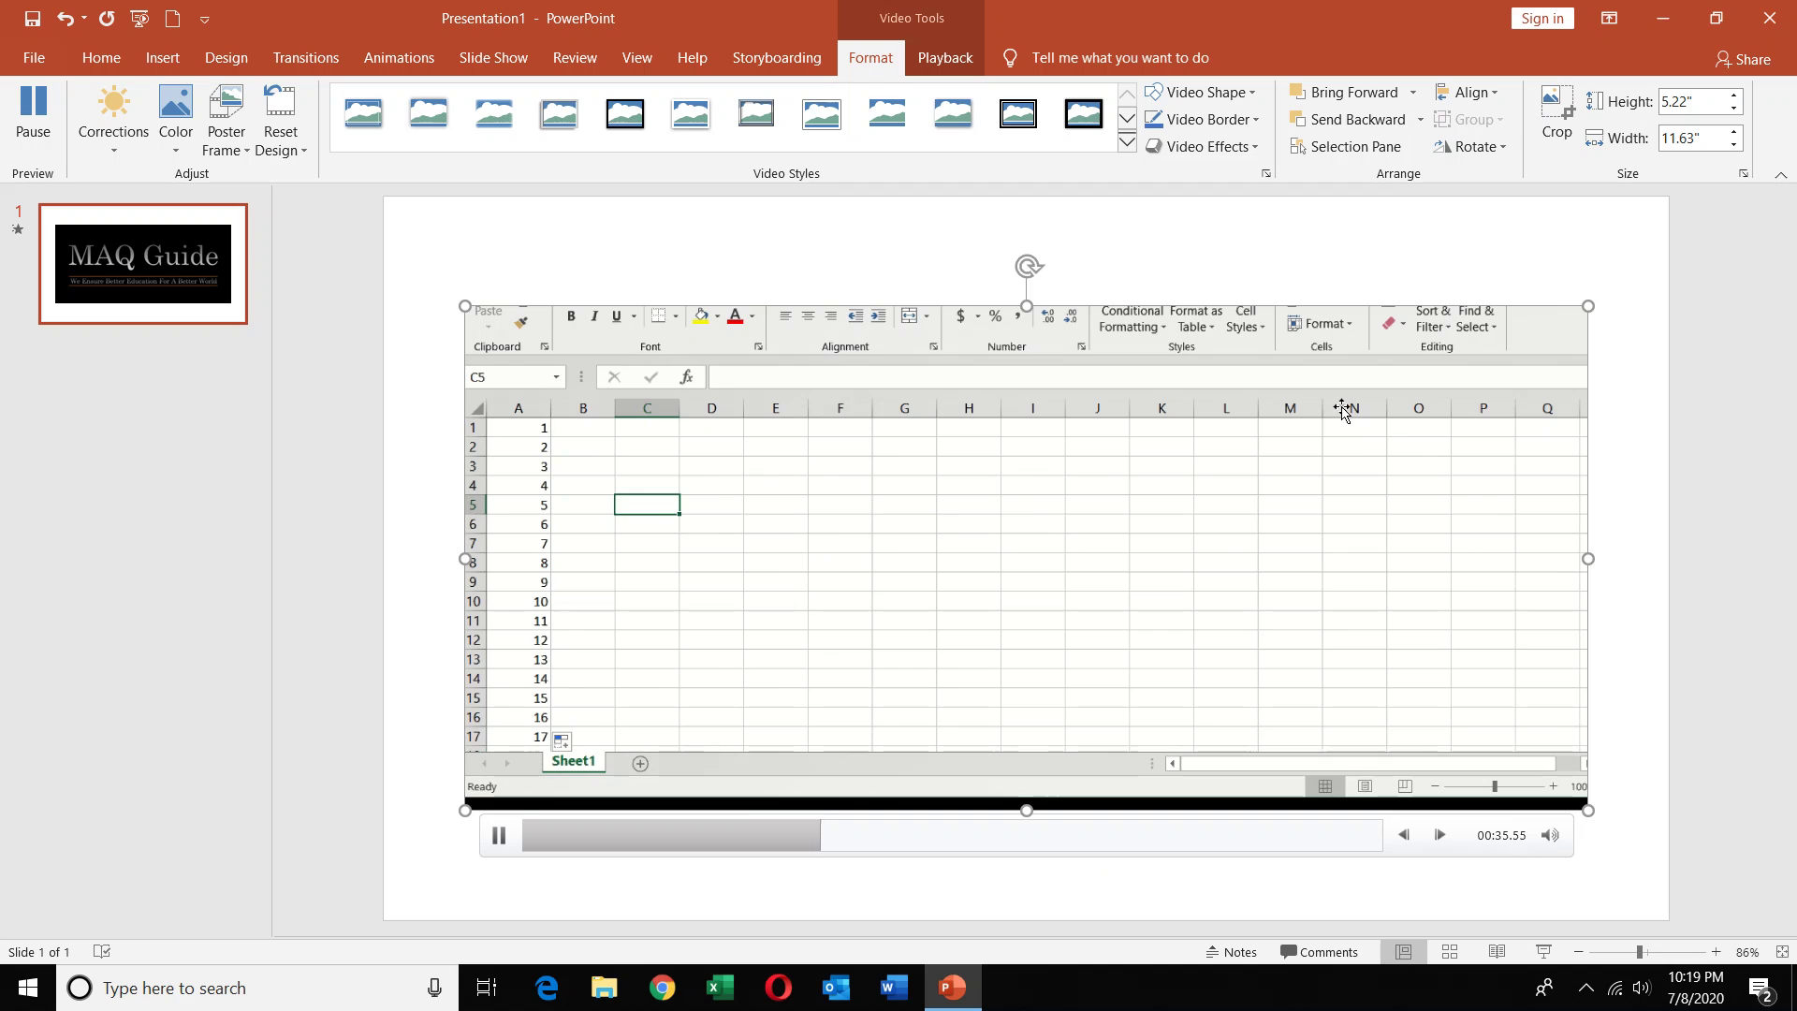
pyautogui.click(498, 833)
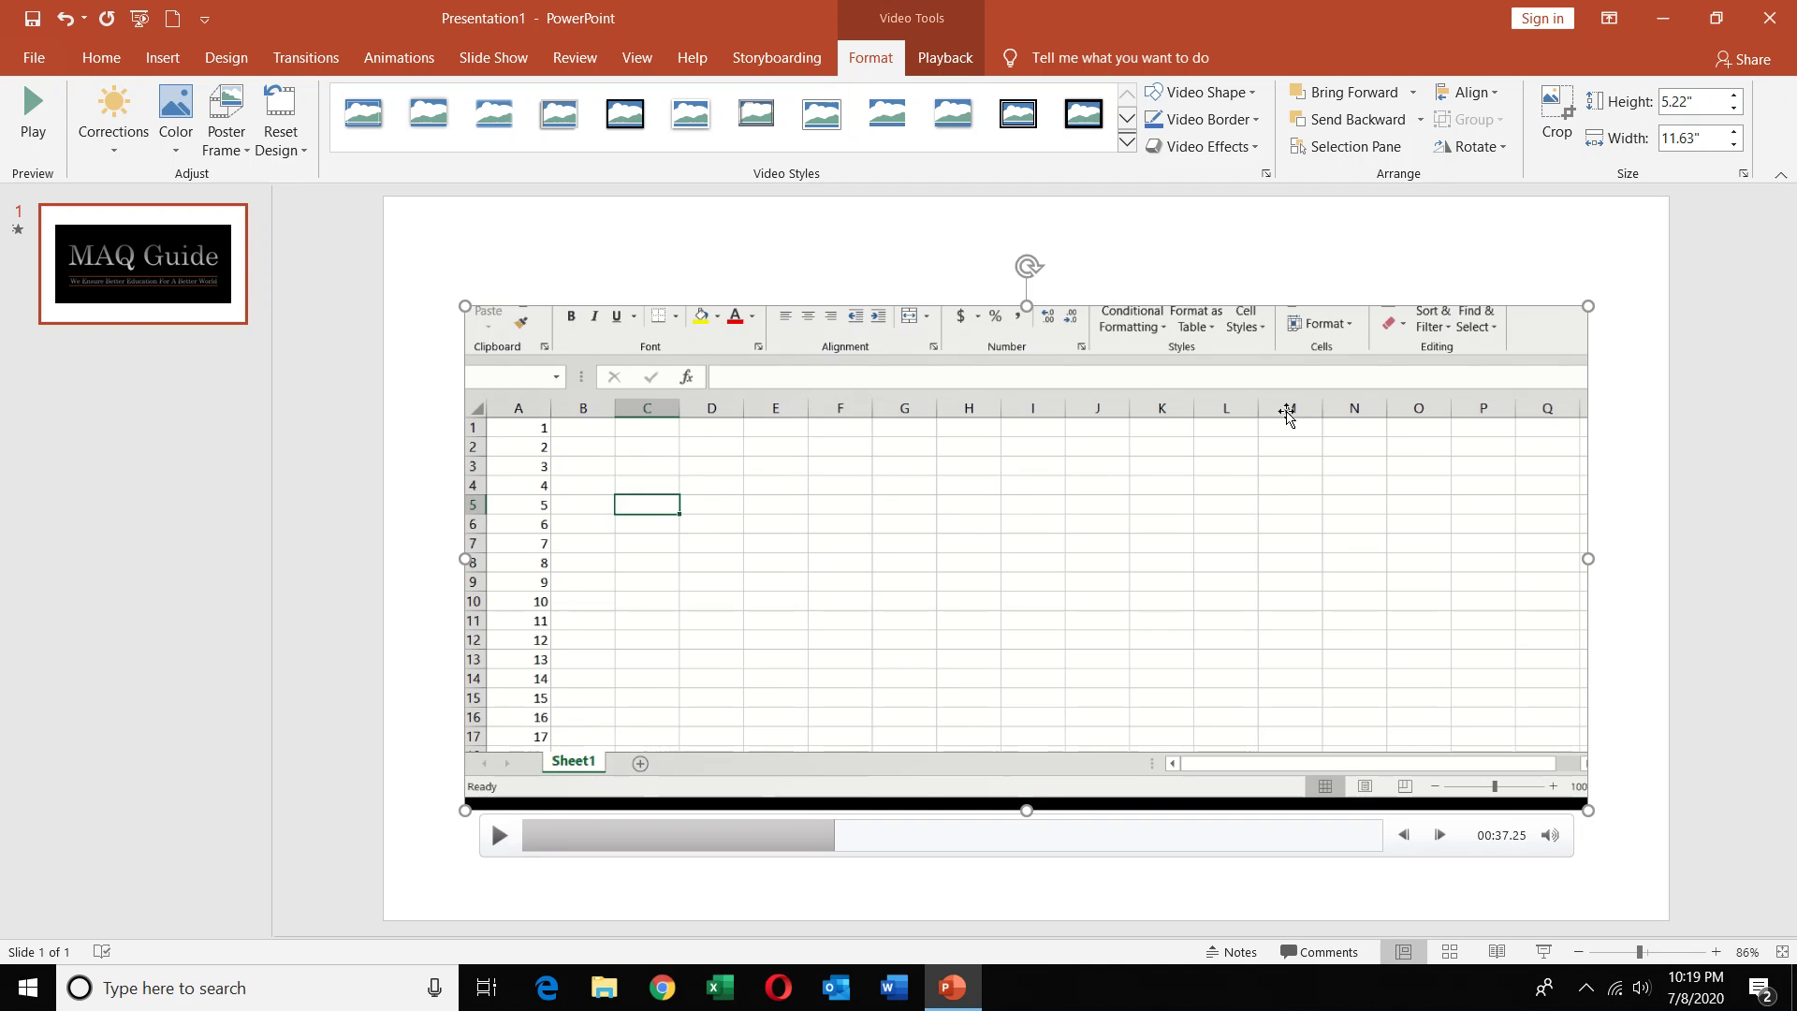
pyautogui.press('Delete')
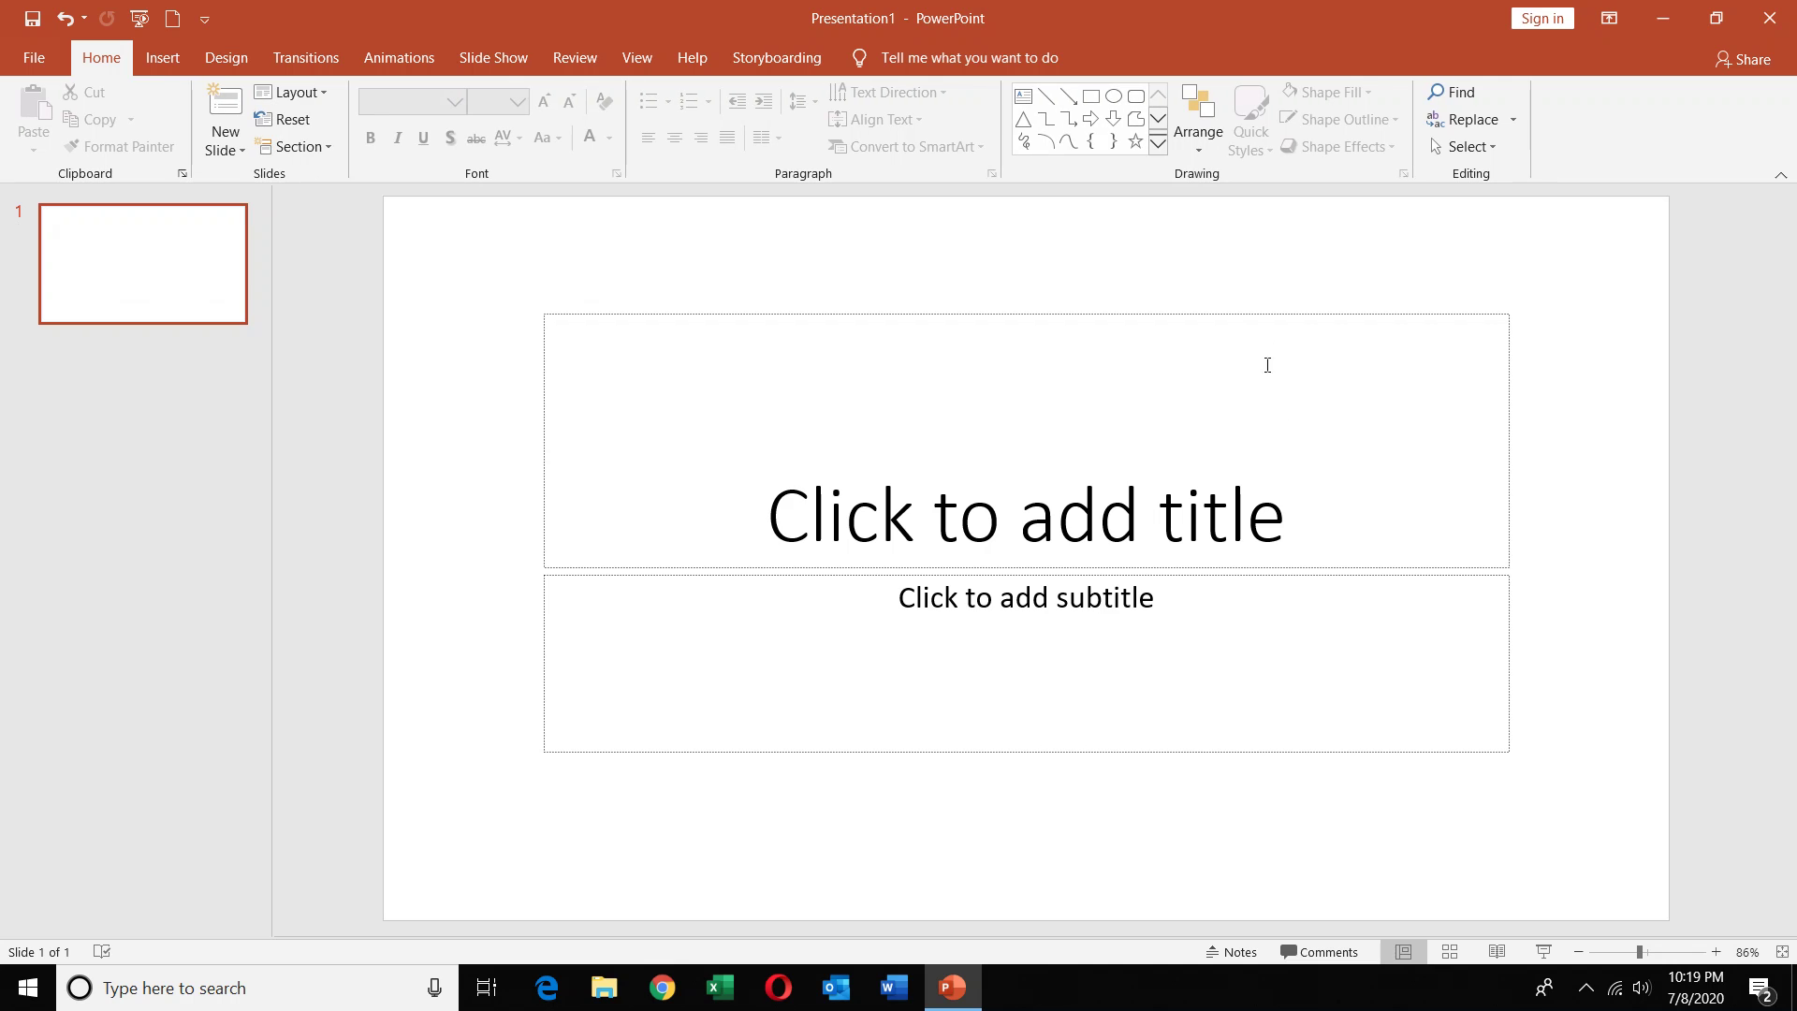
# Start a new screen recording that covers the entire screen, with the pointer recorded.
pyautogui.click(166, 57)
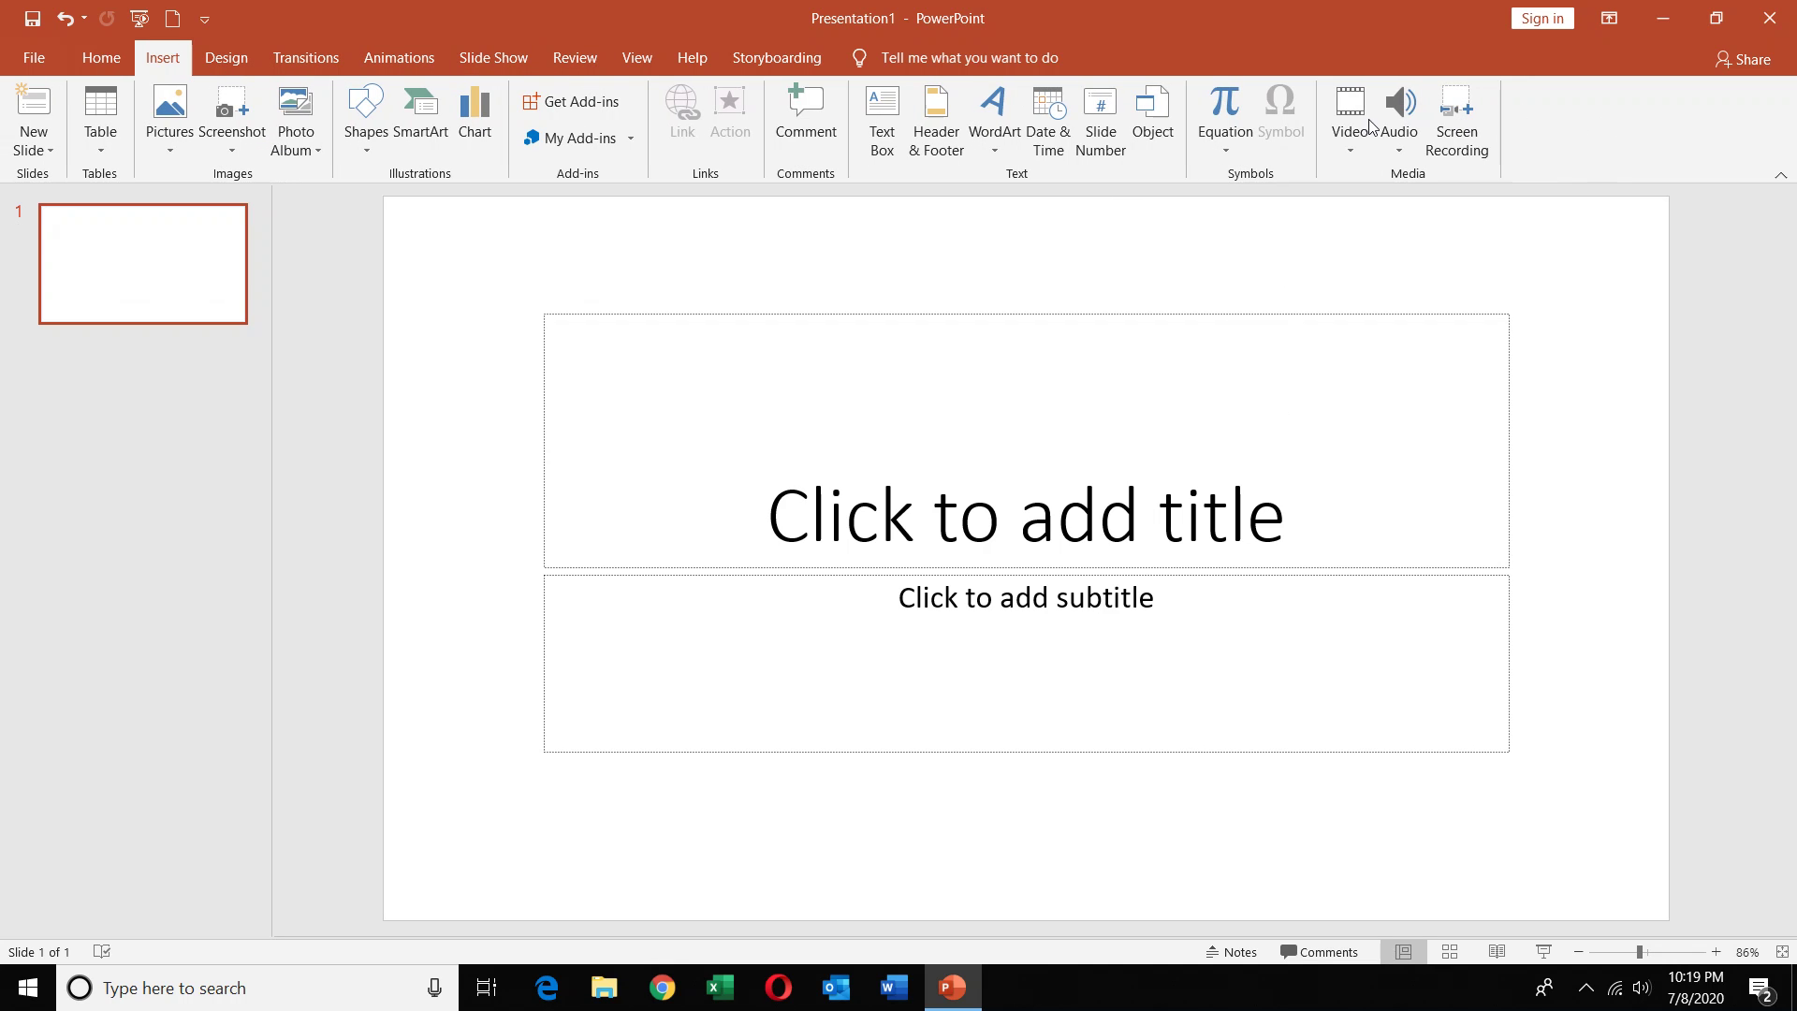
pyautogui.click(1474, 126)
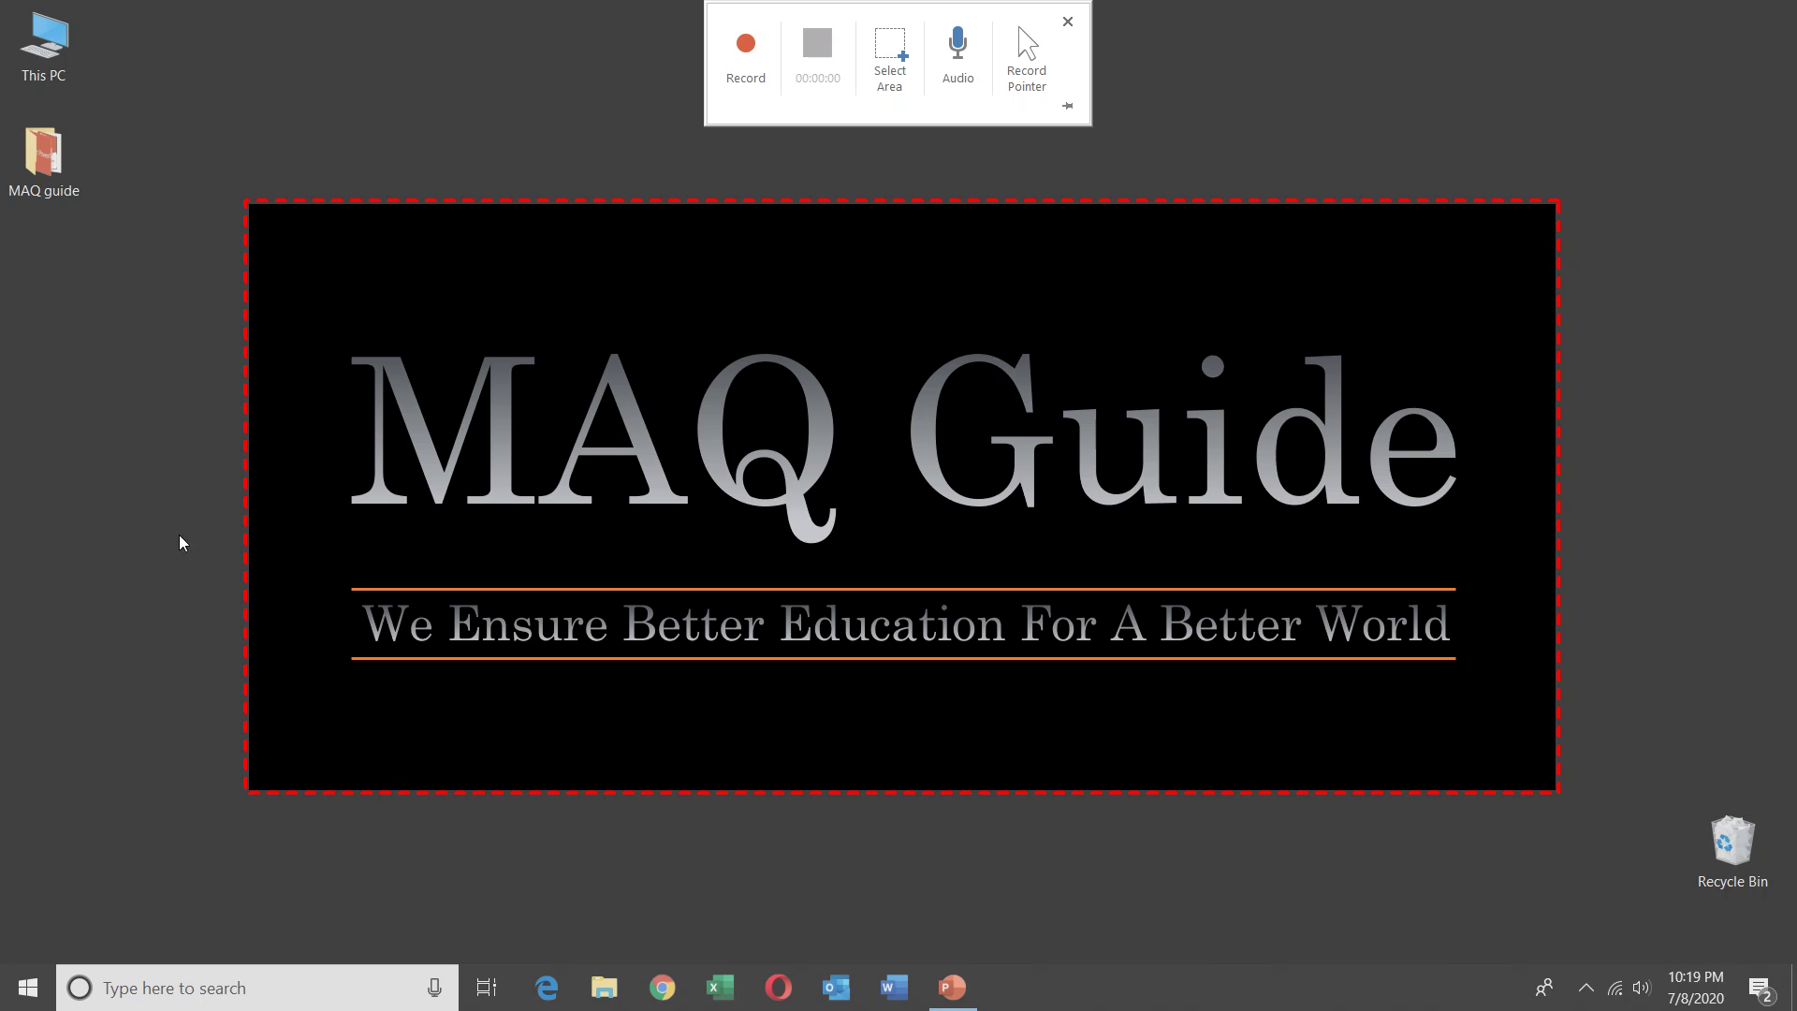
pyautogui.click(890, 58)
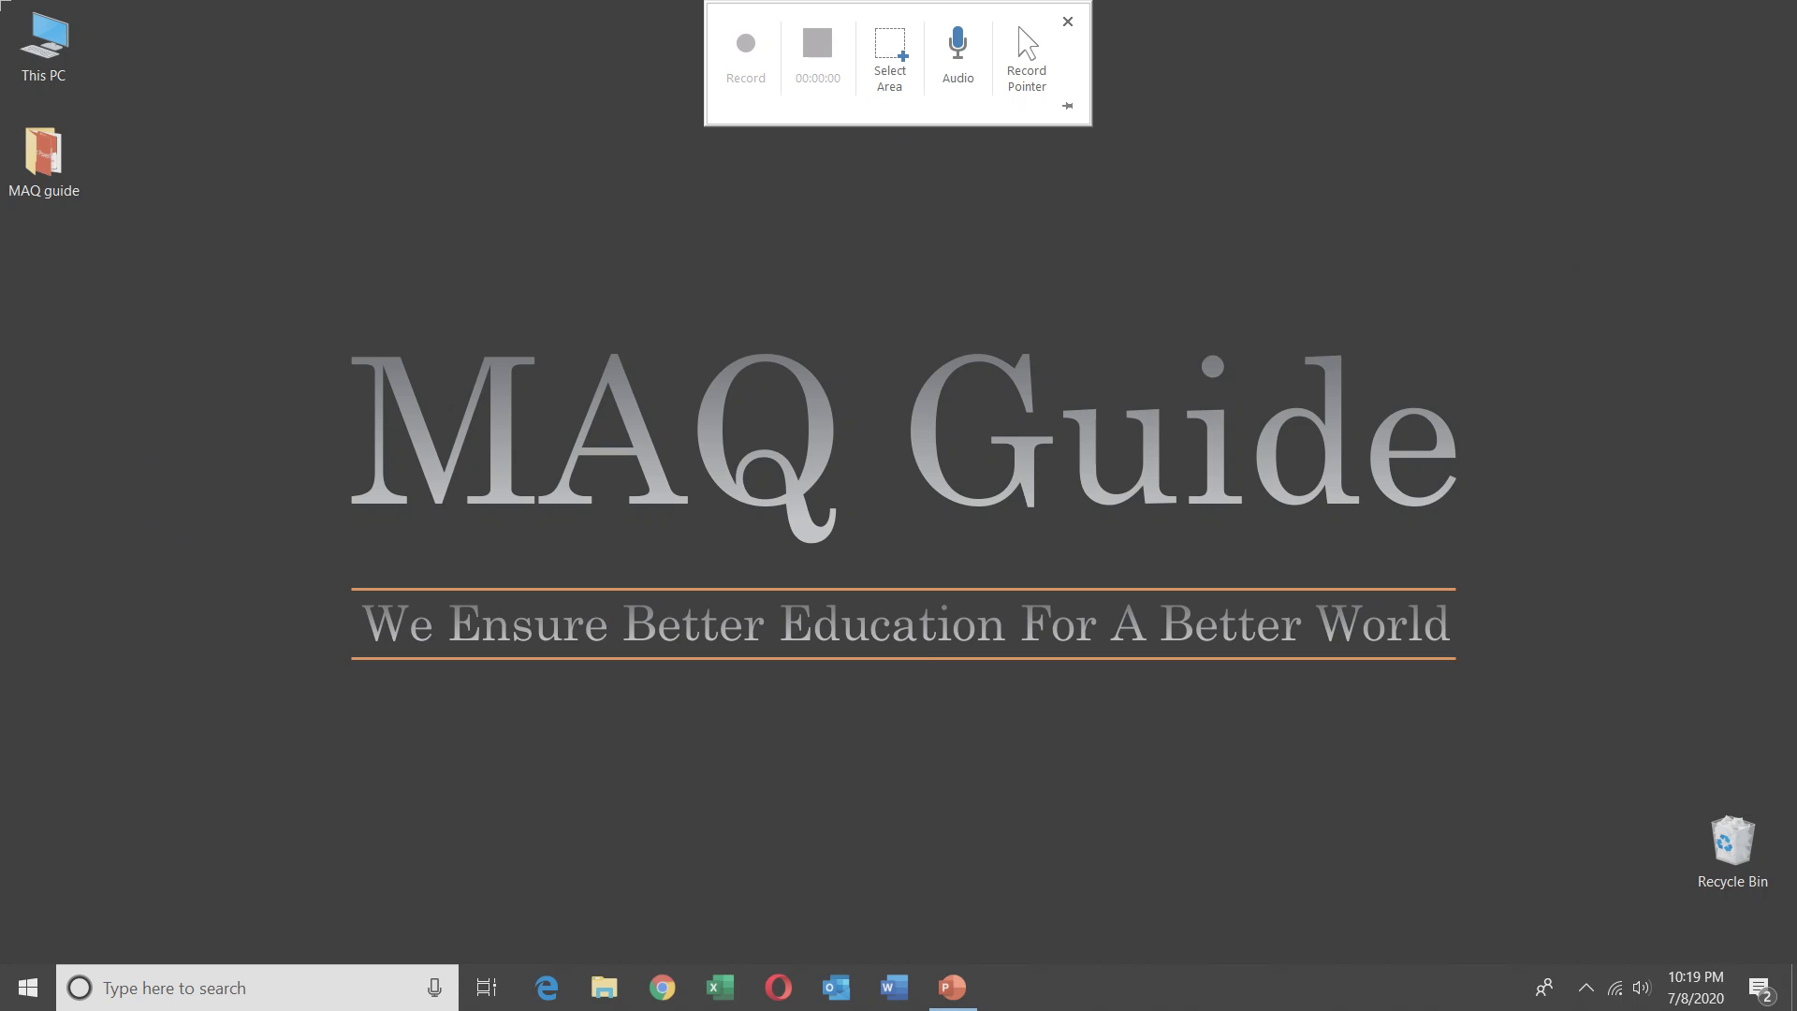
pyautogui.moveTo(0, 0); pyautogui.dragTo(1792, 1006)
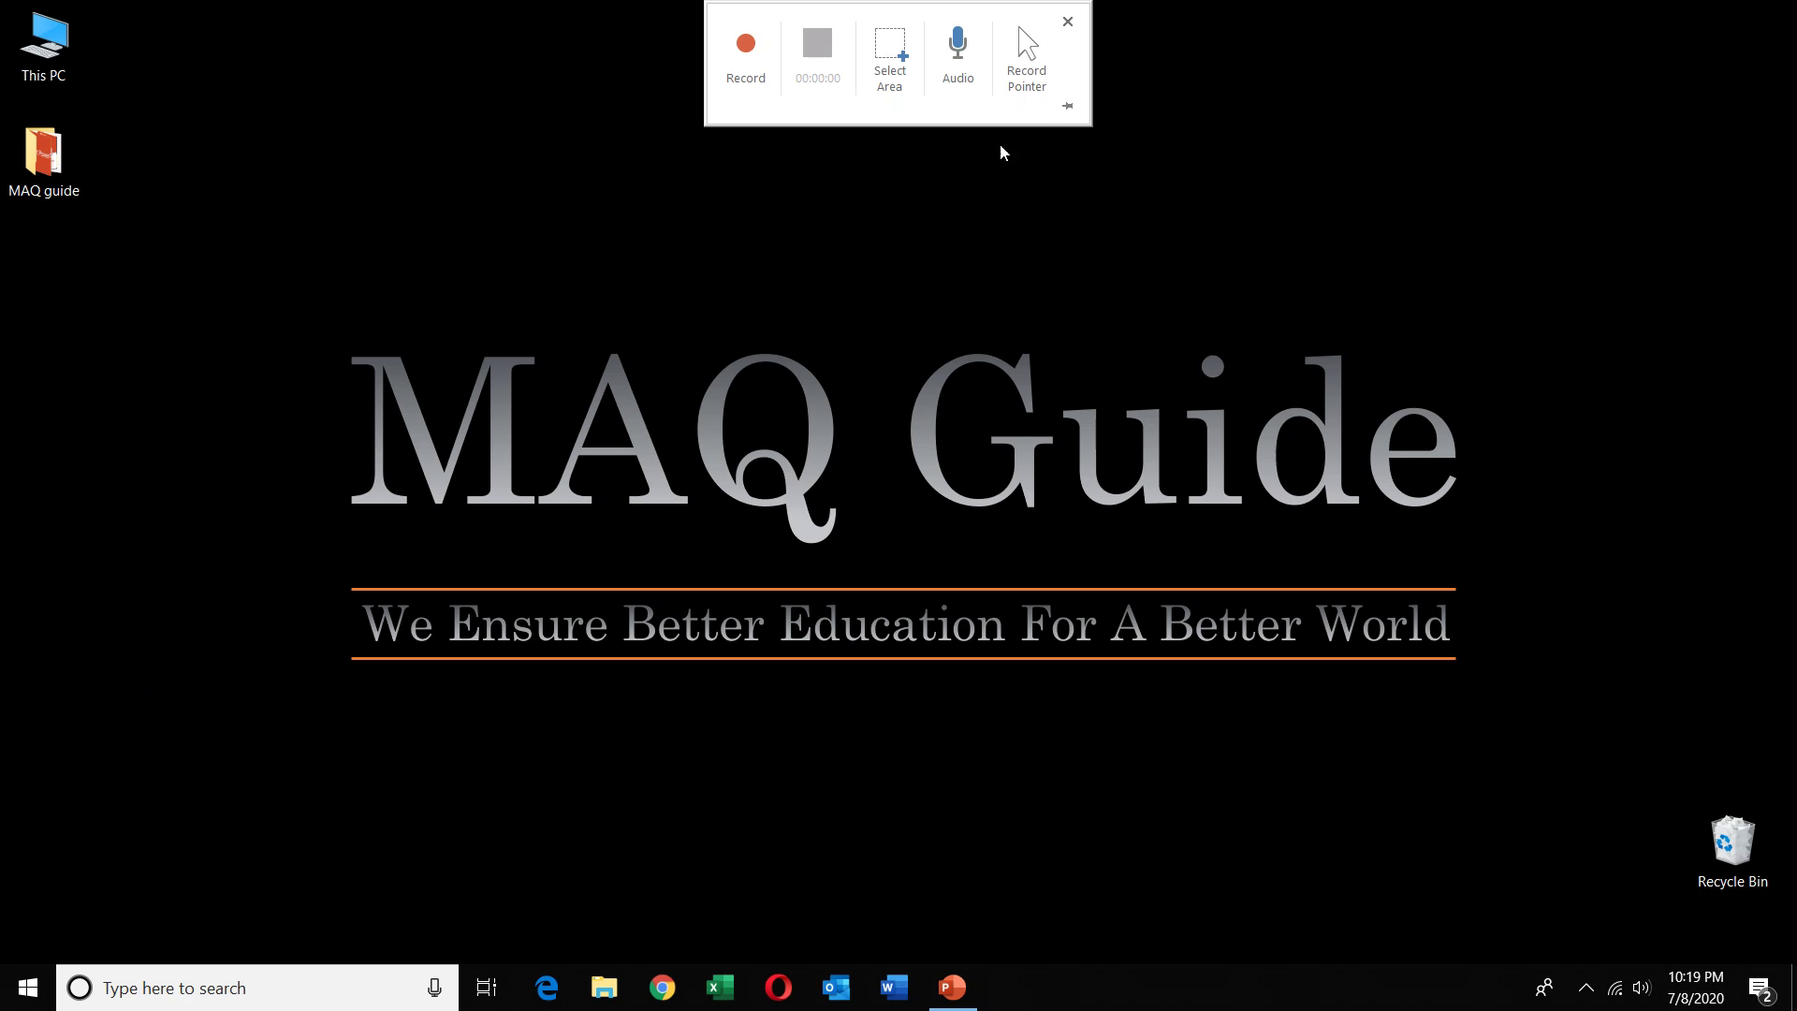
pyautogui.click(1026, 58)
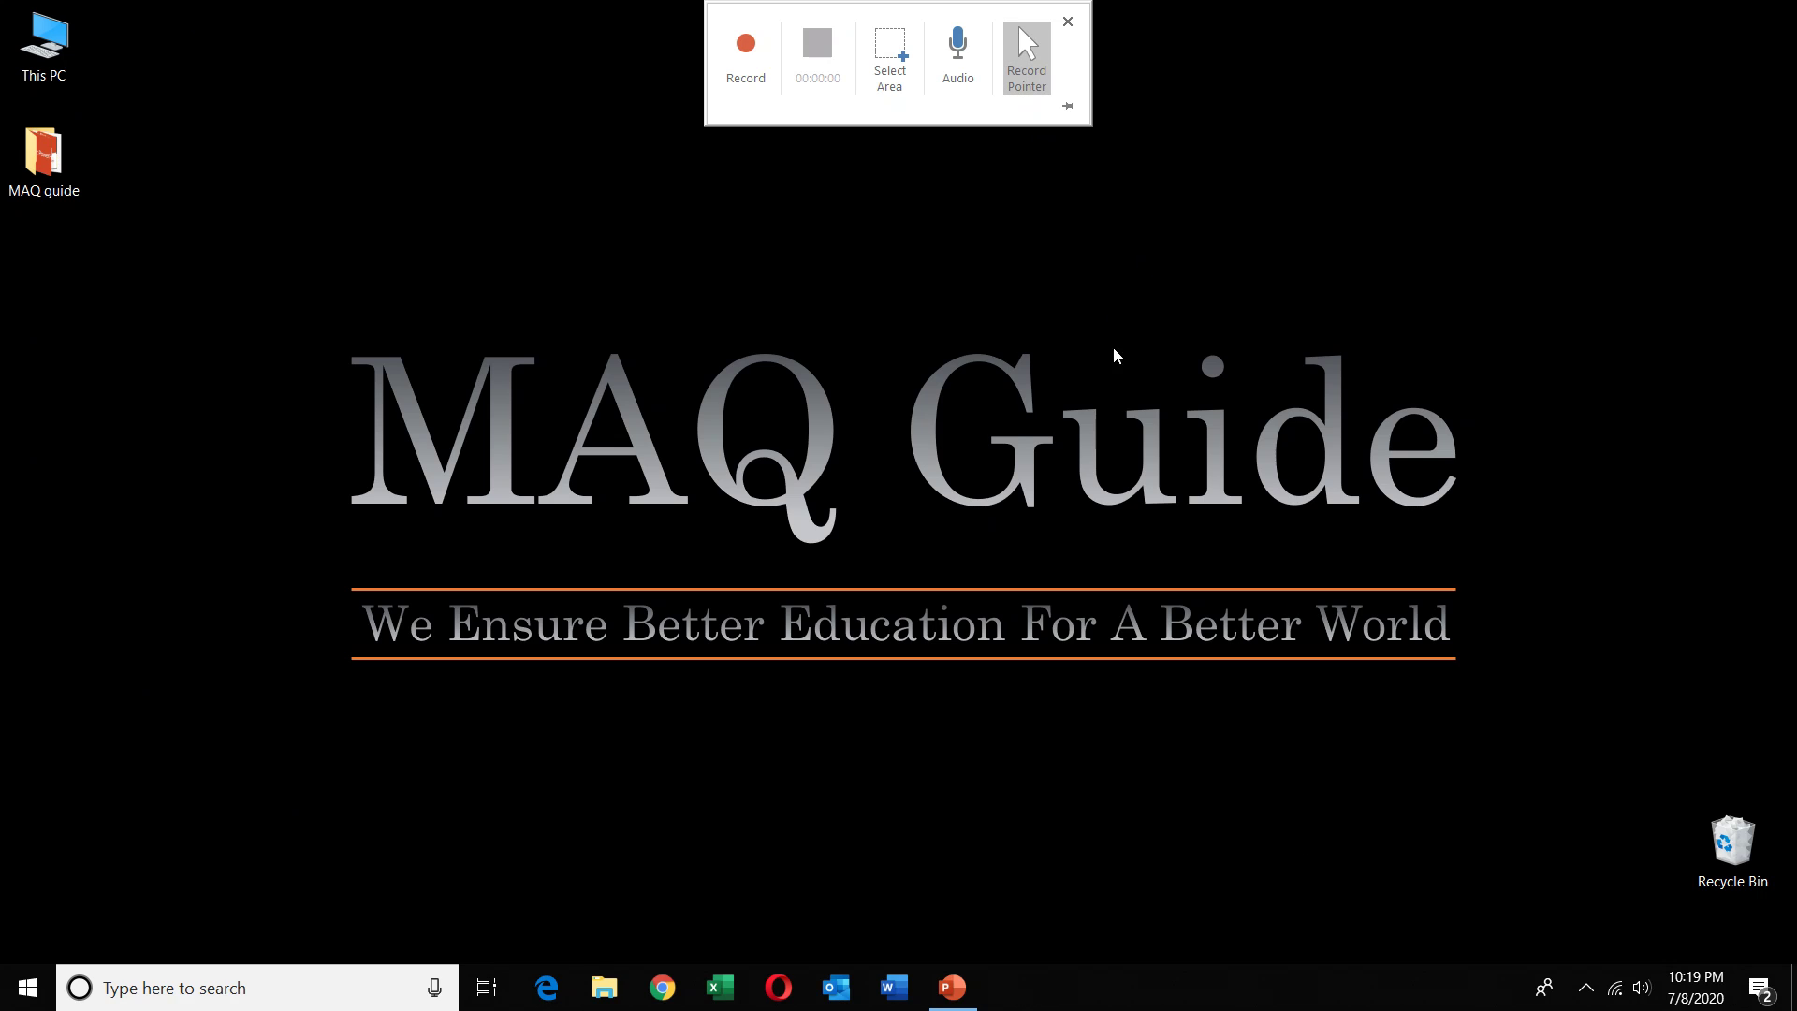
pyautogui.click(747, 75)
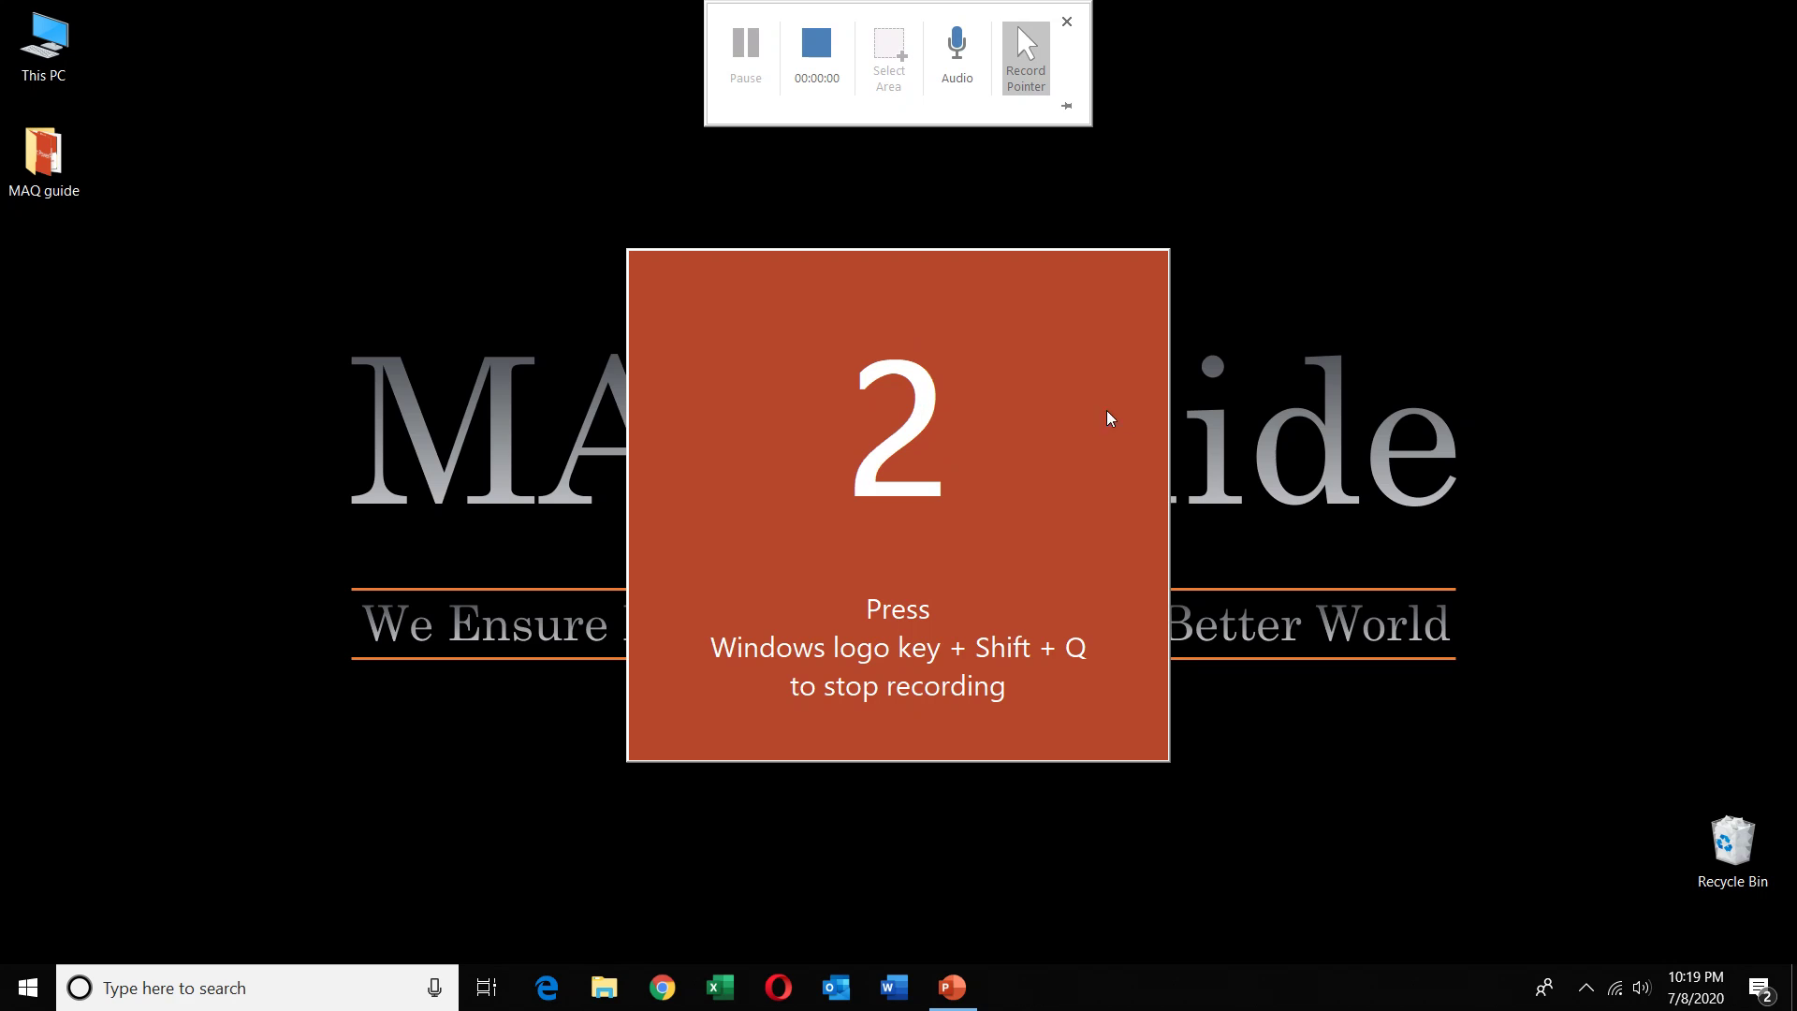
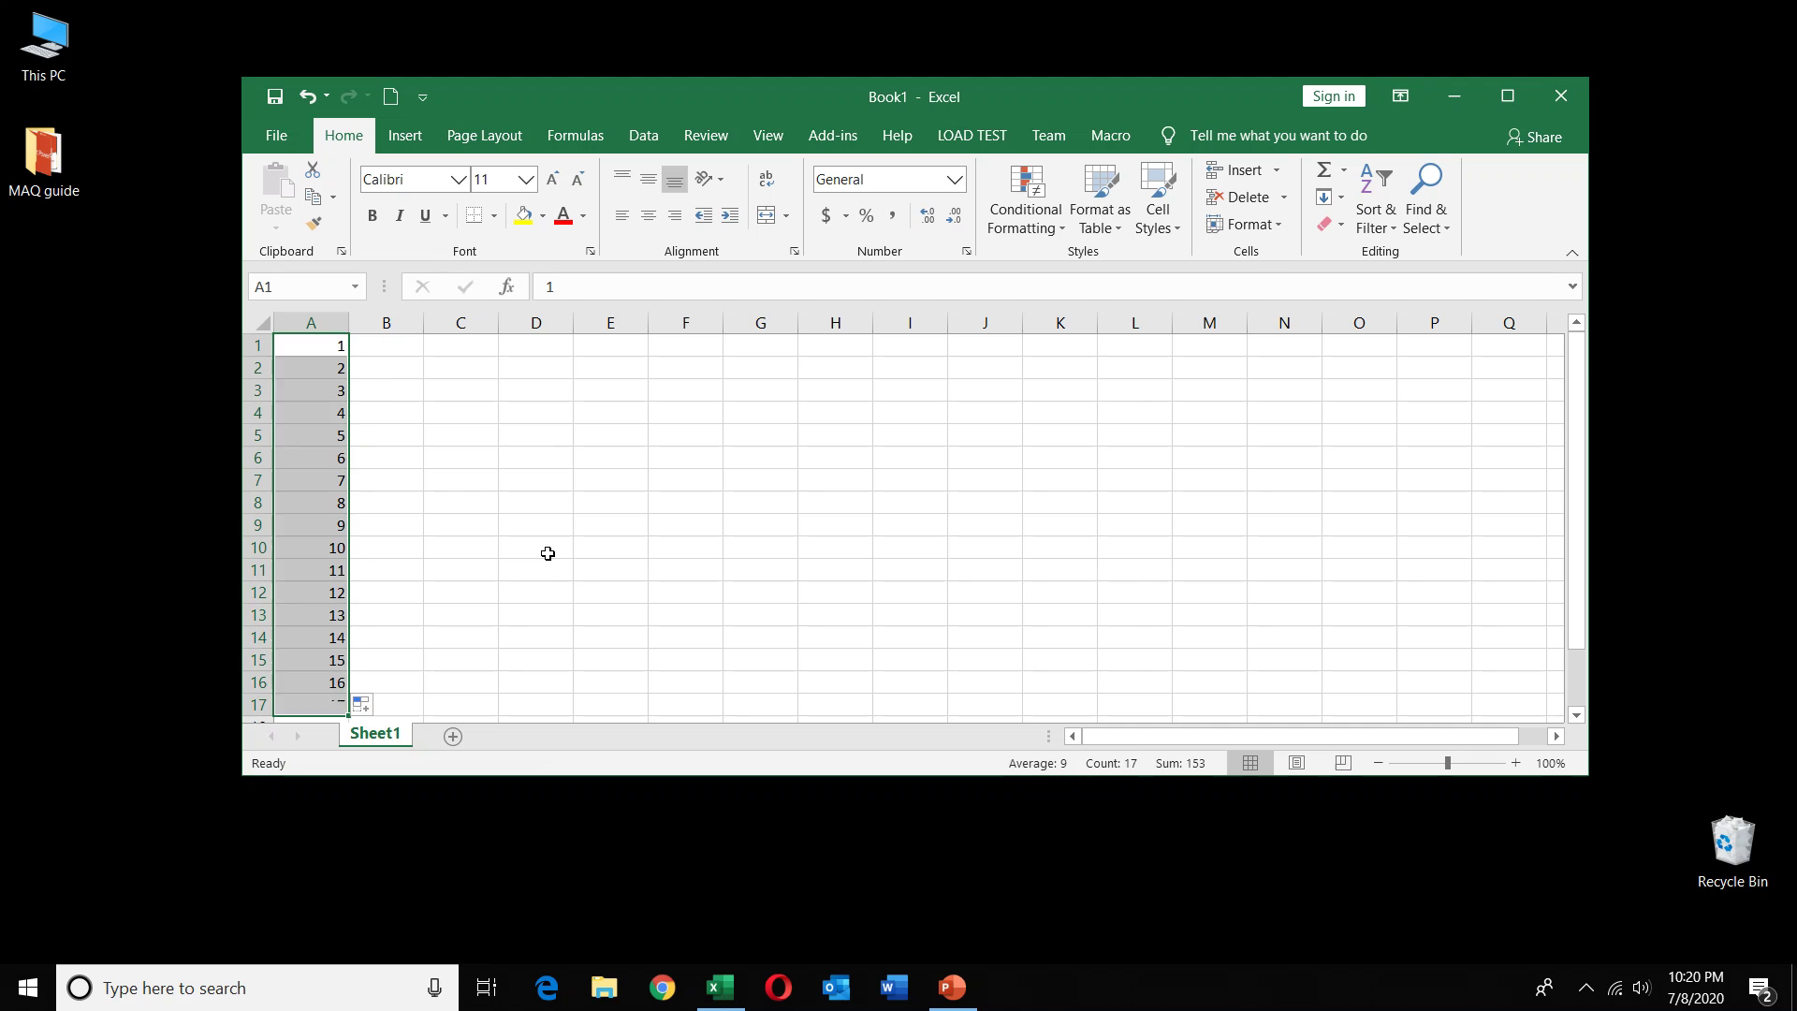
# Close the Excel workbook with the number series without saving and launch Excel again.
pyautogui.click(1560, 97)
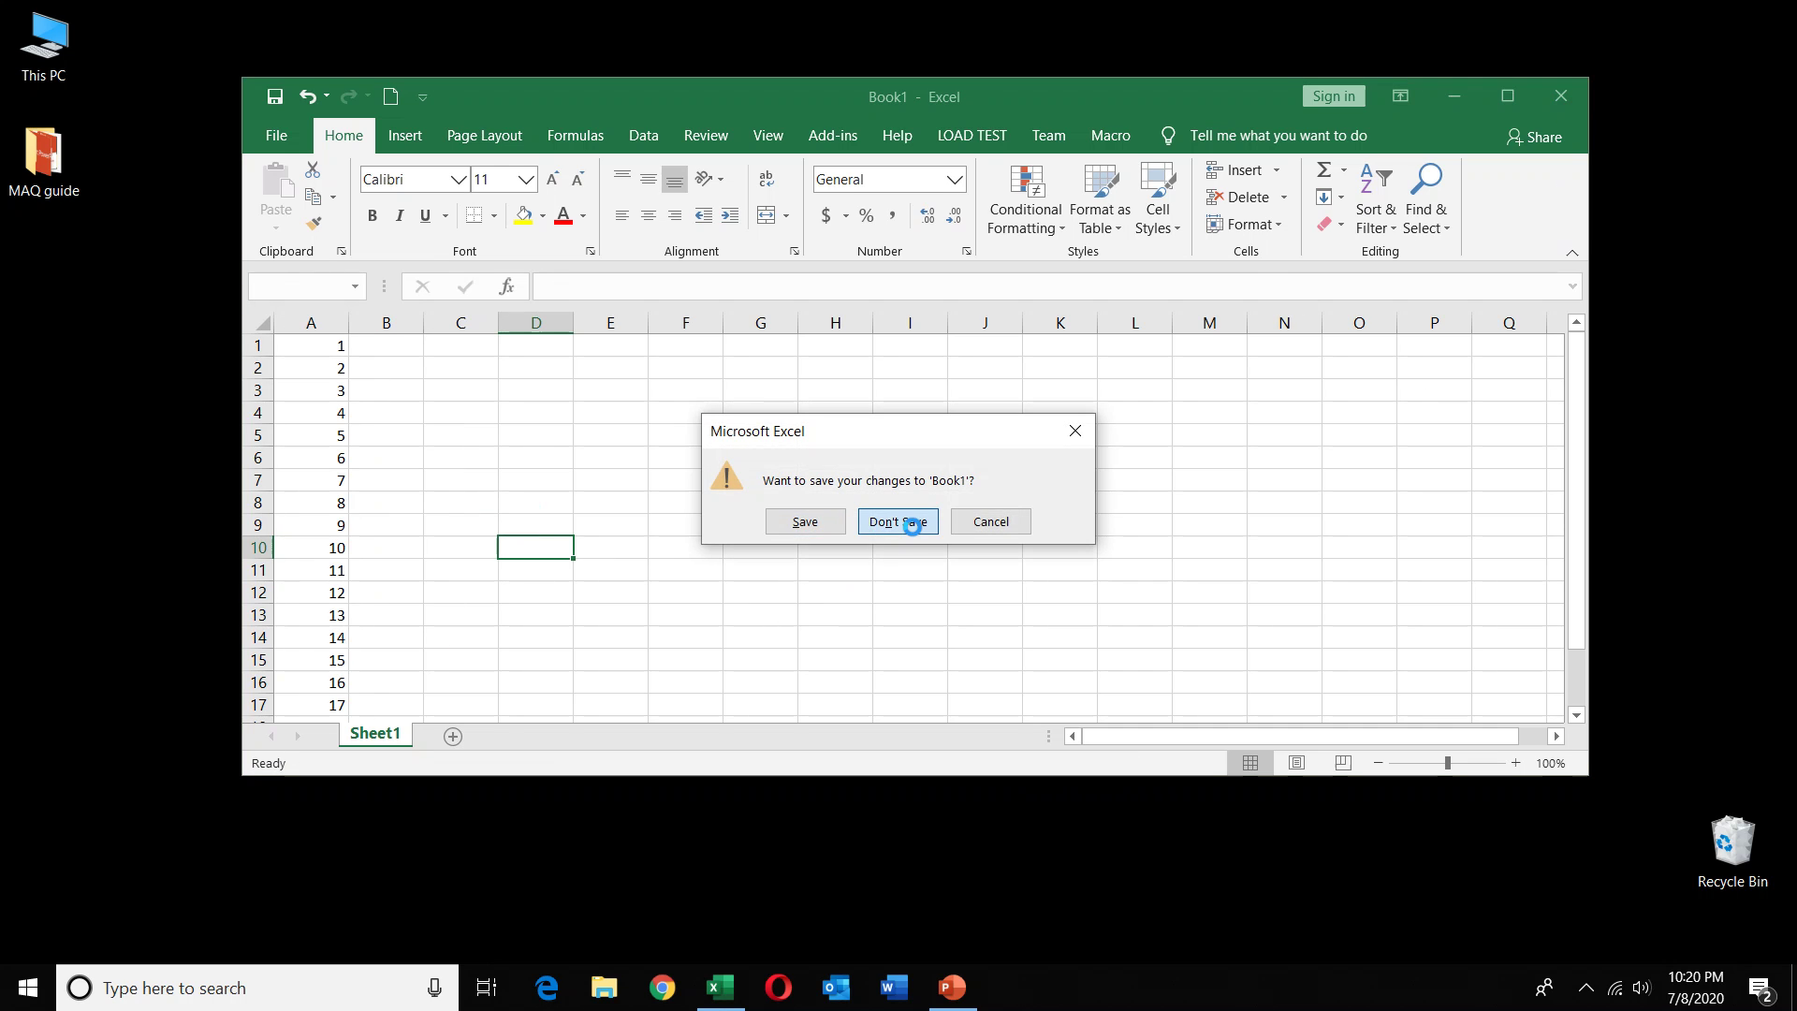
pyautogui.click(913, 528)
pyautogui.moveTo(869, 8)
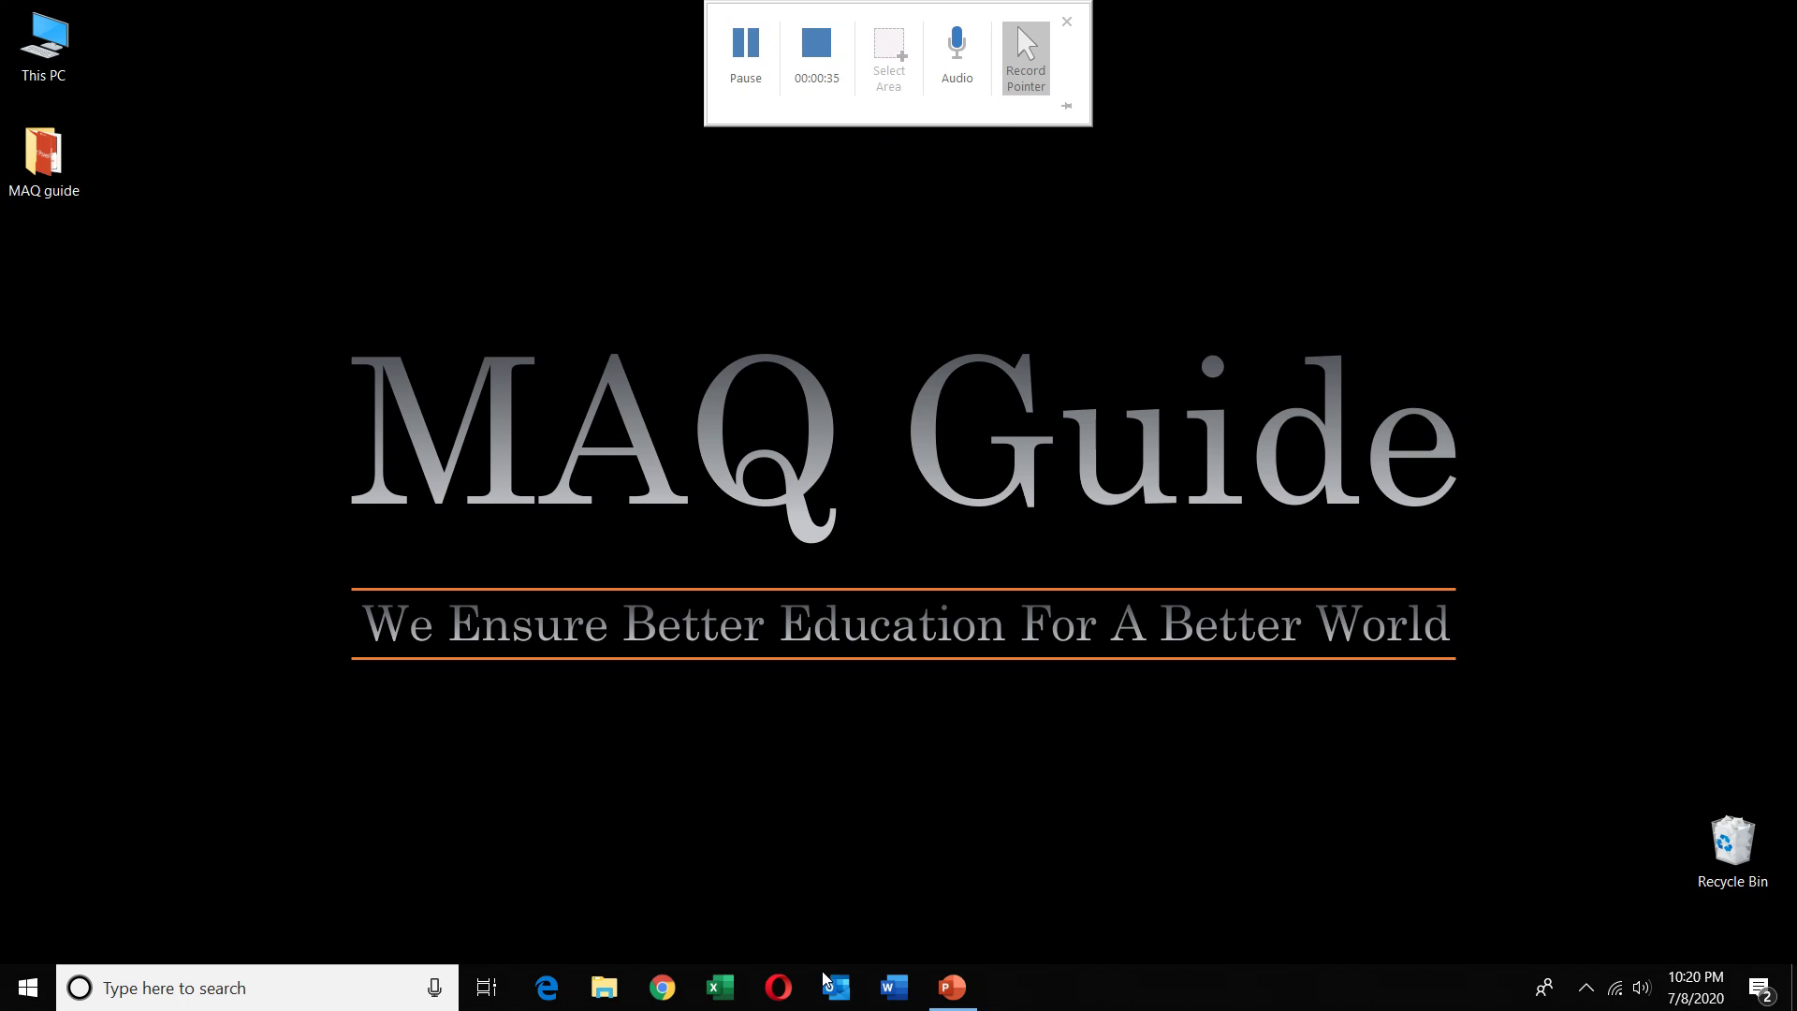
pyautogui.click(727, 973)
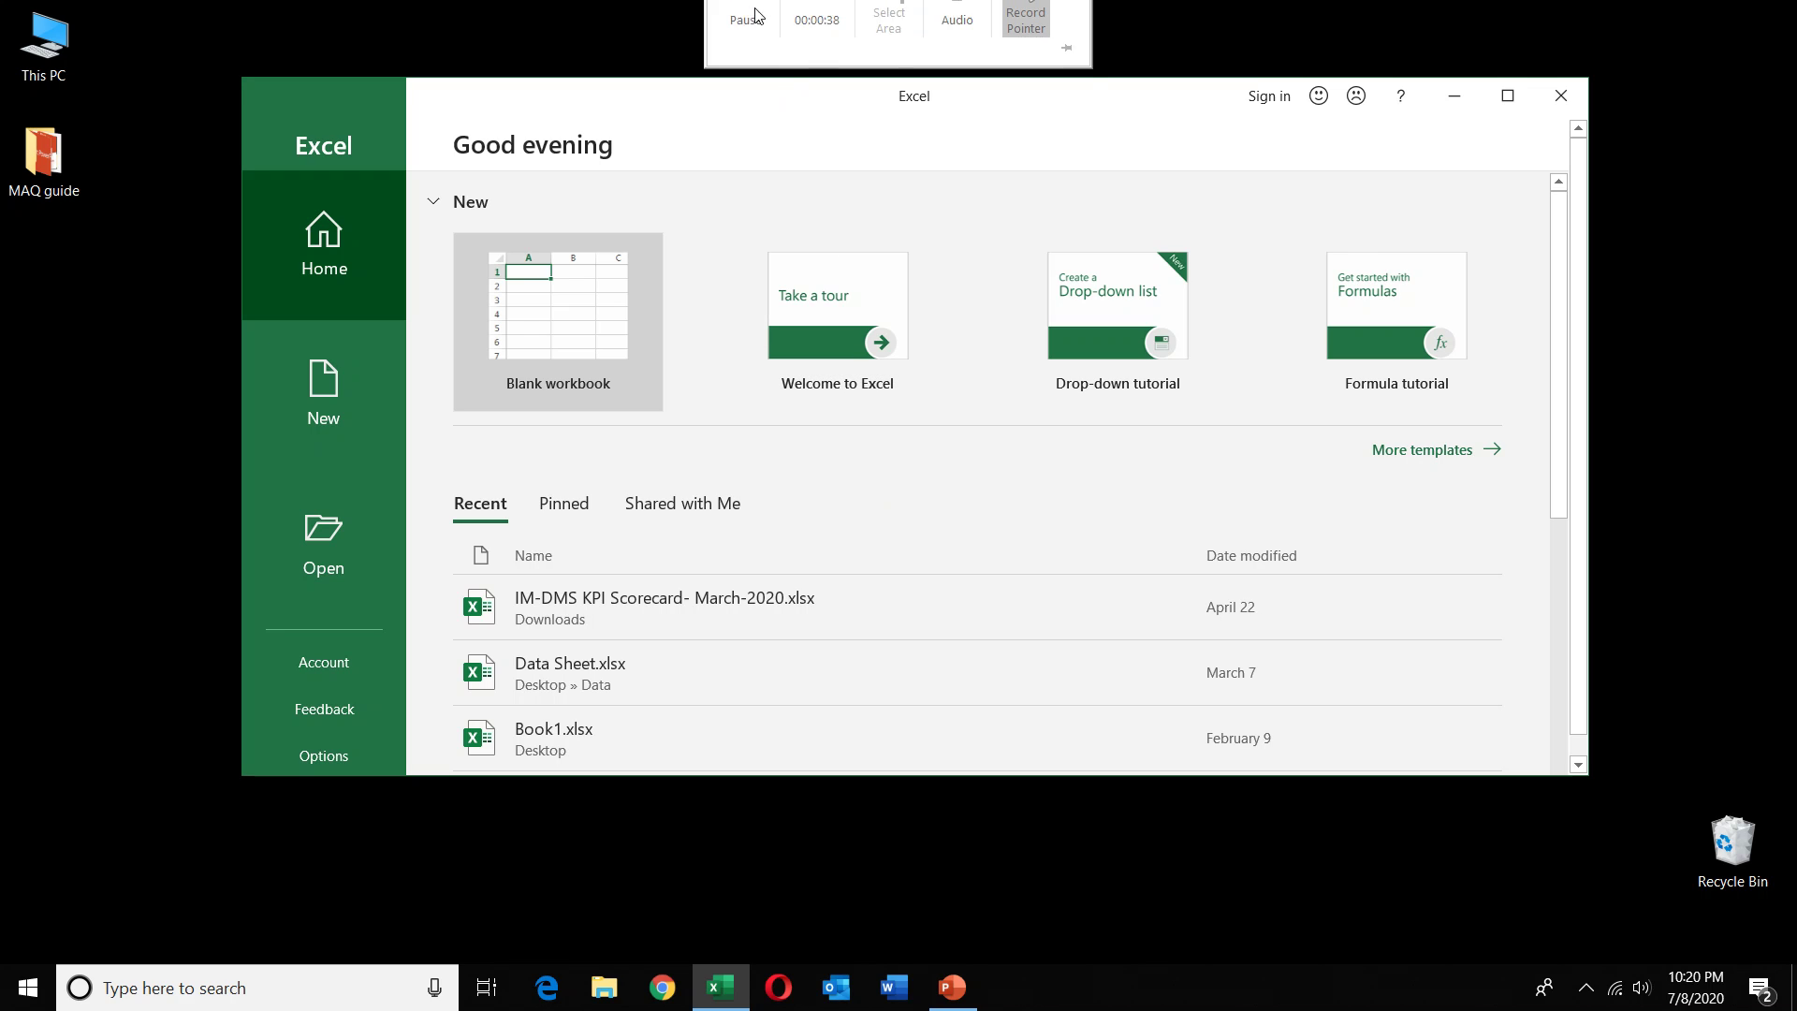
# Pause the screen recording and enter "MAQ Guide" in cell F3 of a new blank workbook.
pyautogui.click(752, 45)
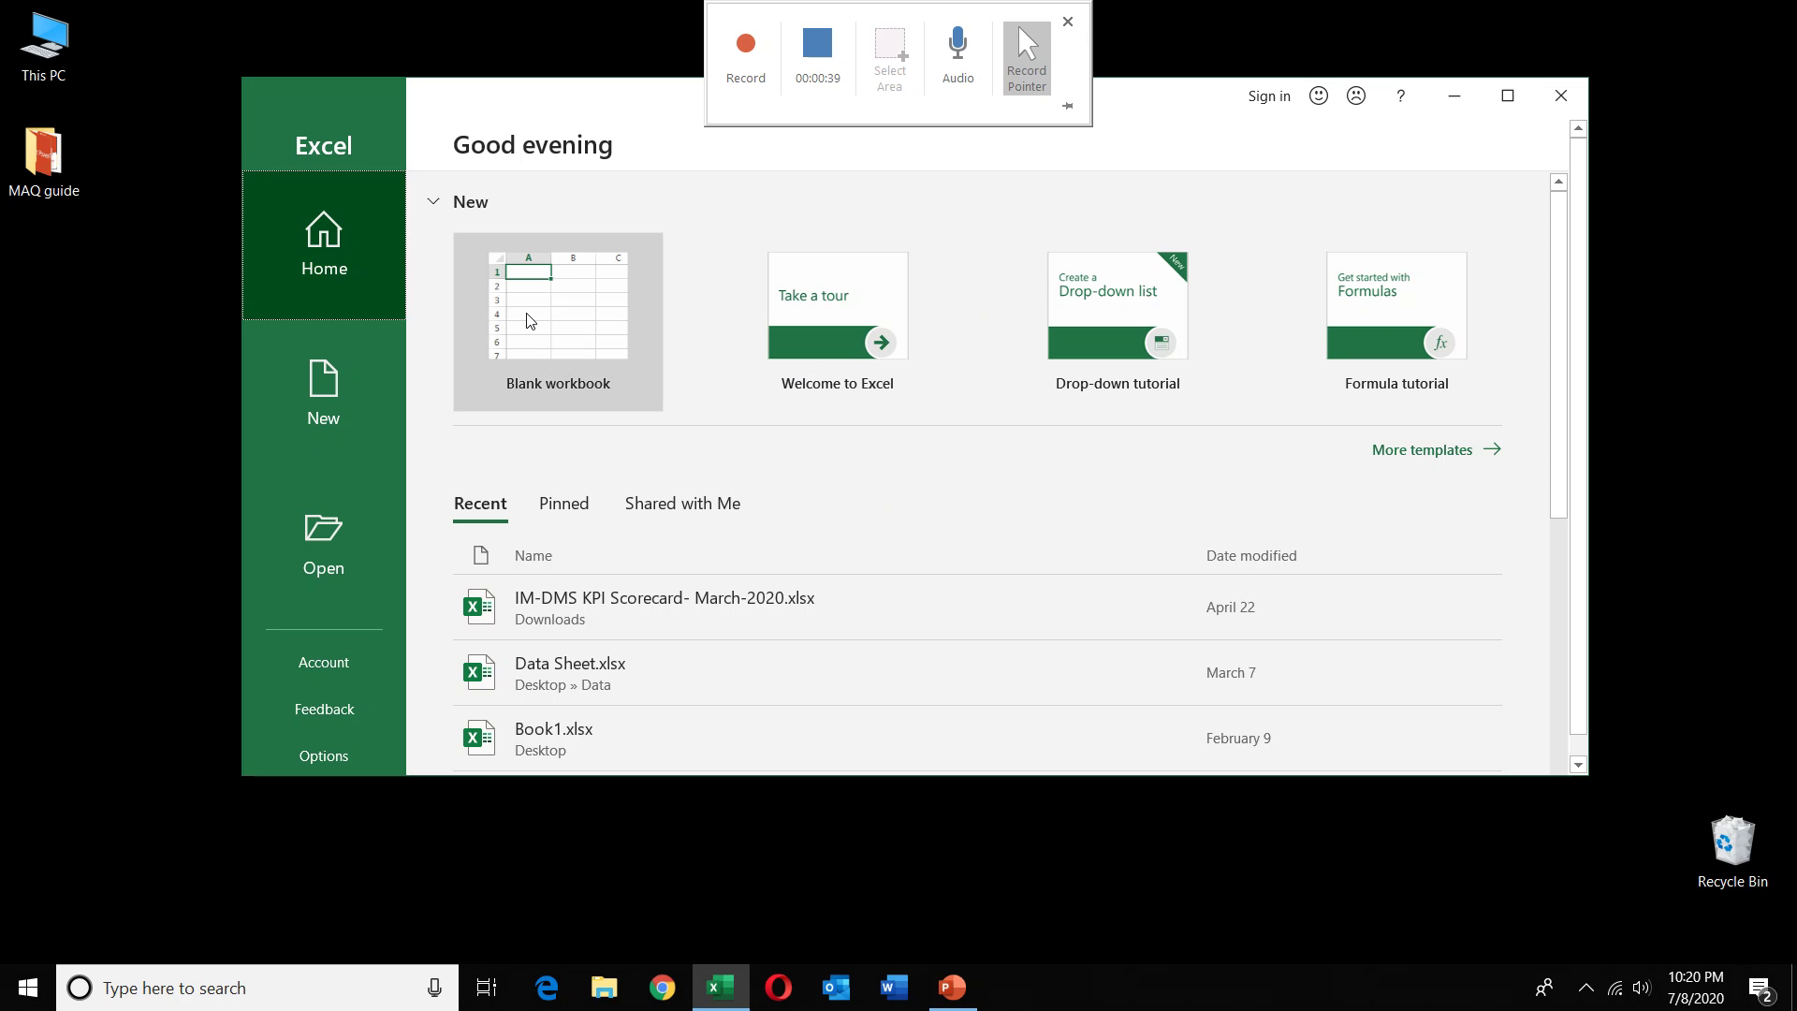
pyautogui.click(601, 339)
pyautogui.click(713, 390)
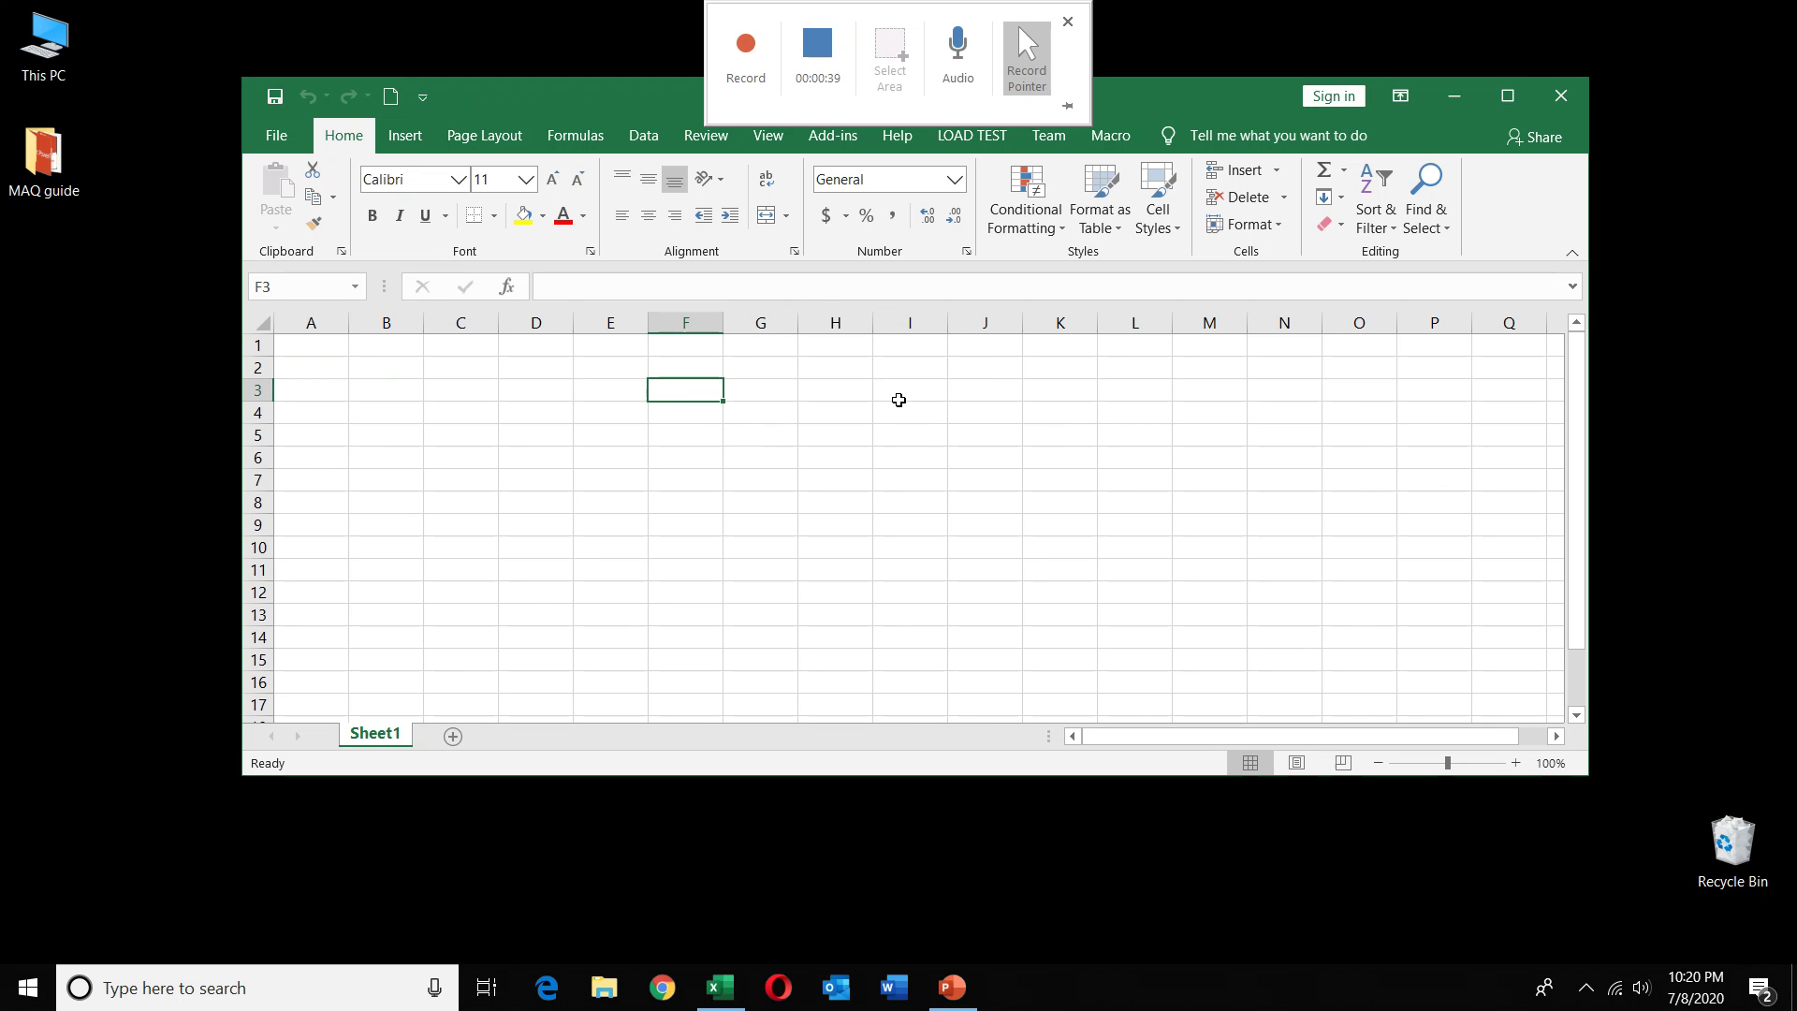
pyautogui.write('MAQ Guide')
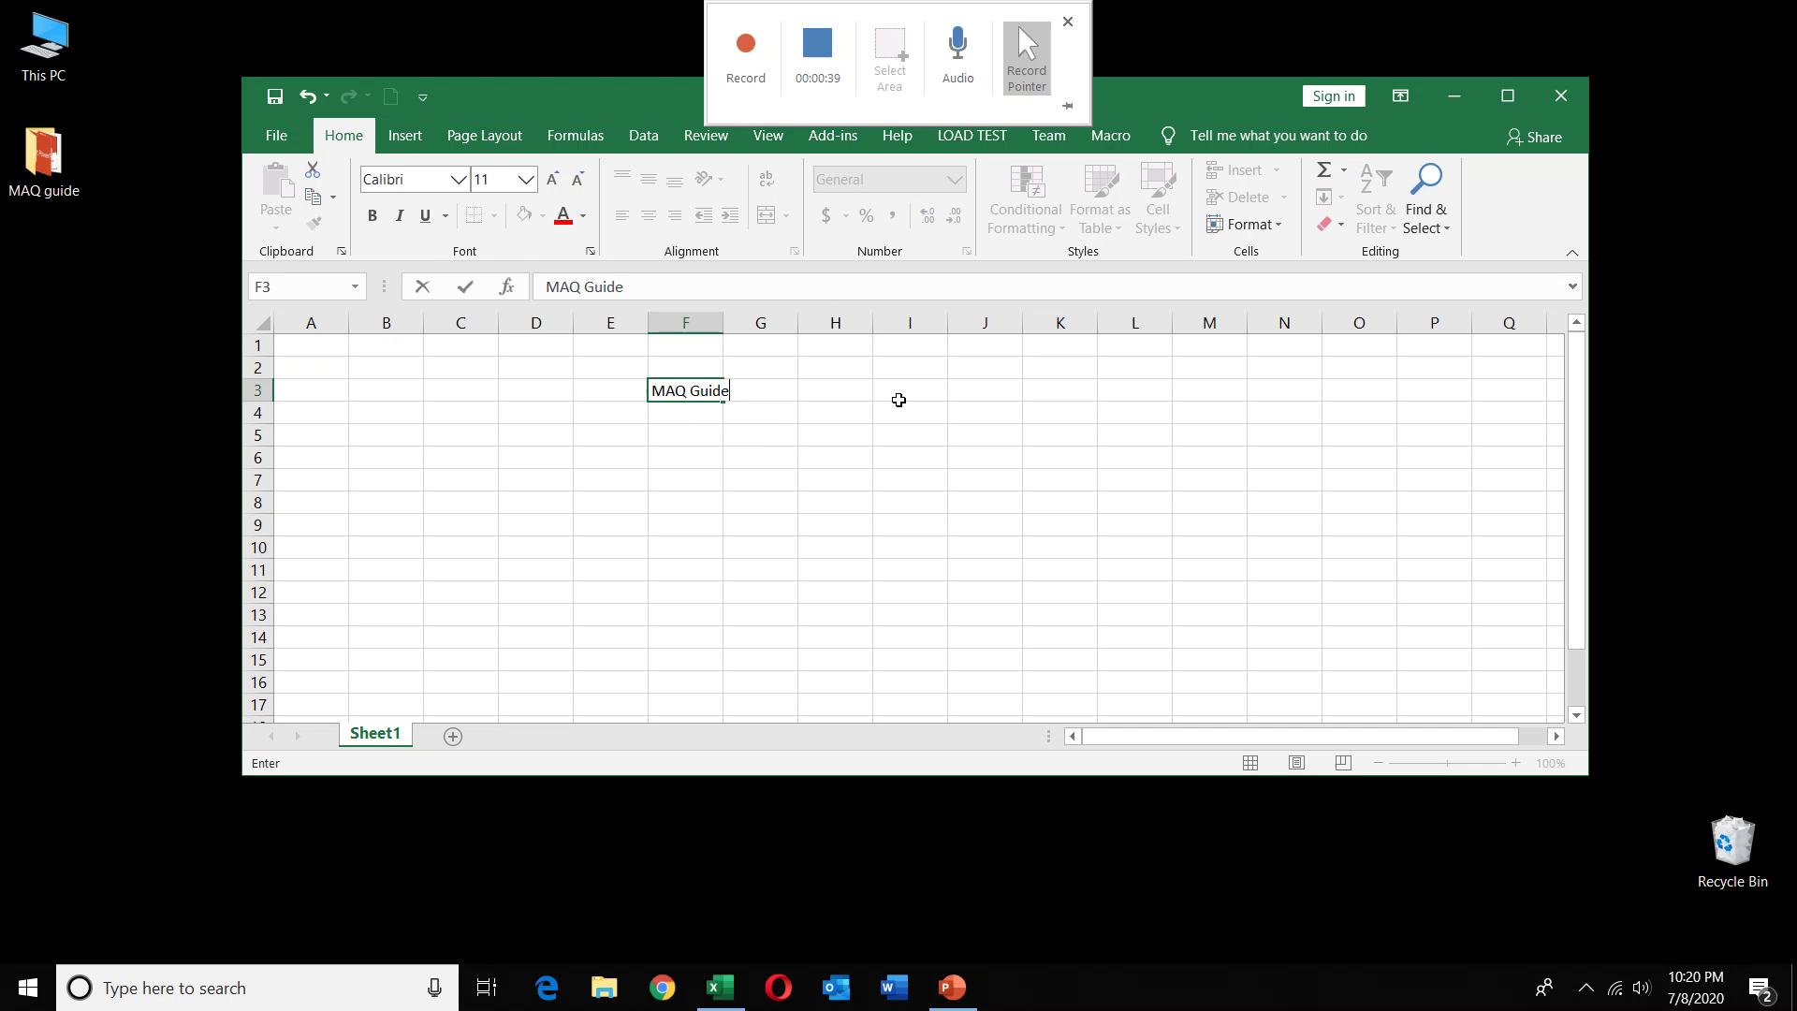
pyautogui.click(898, 400)
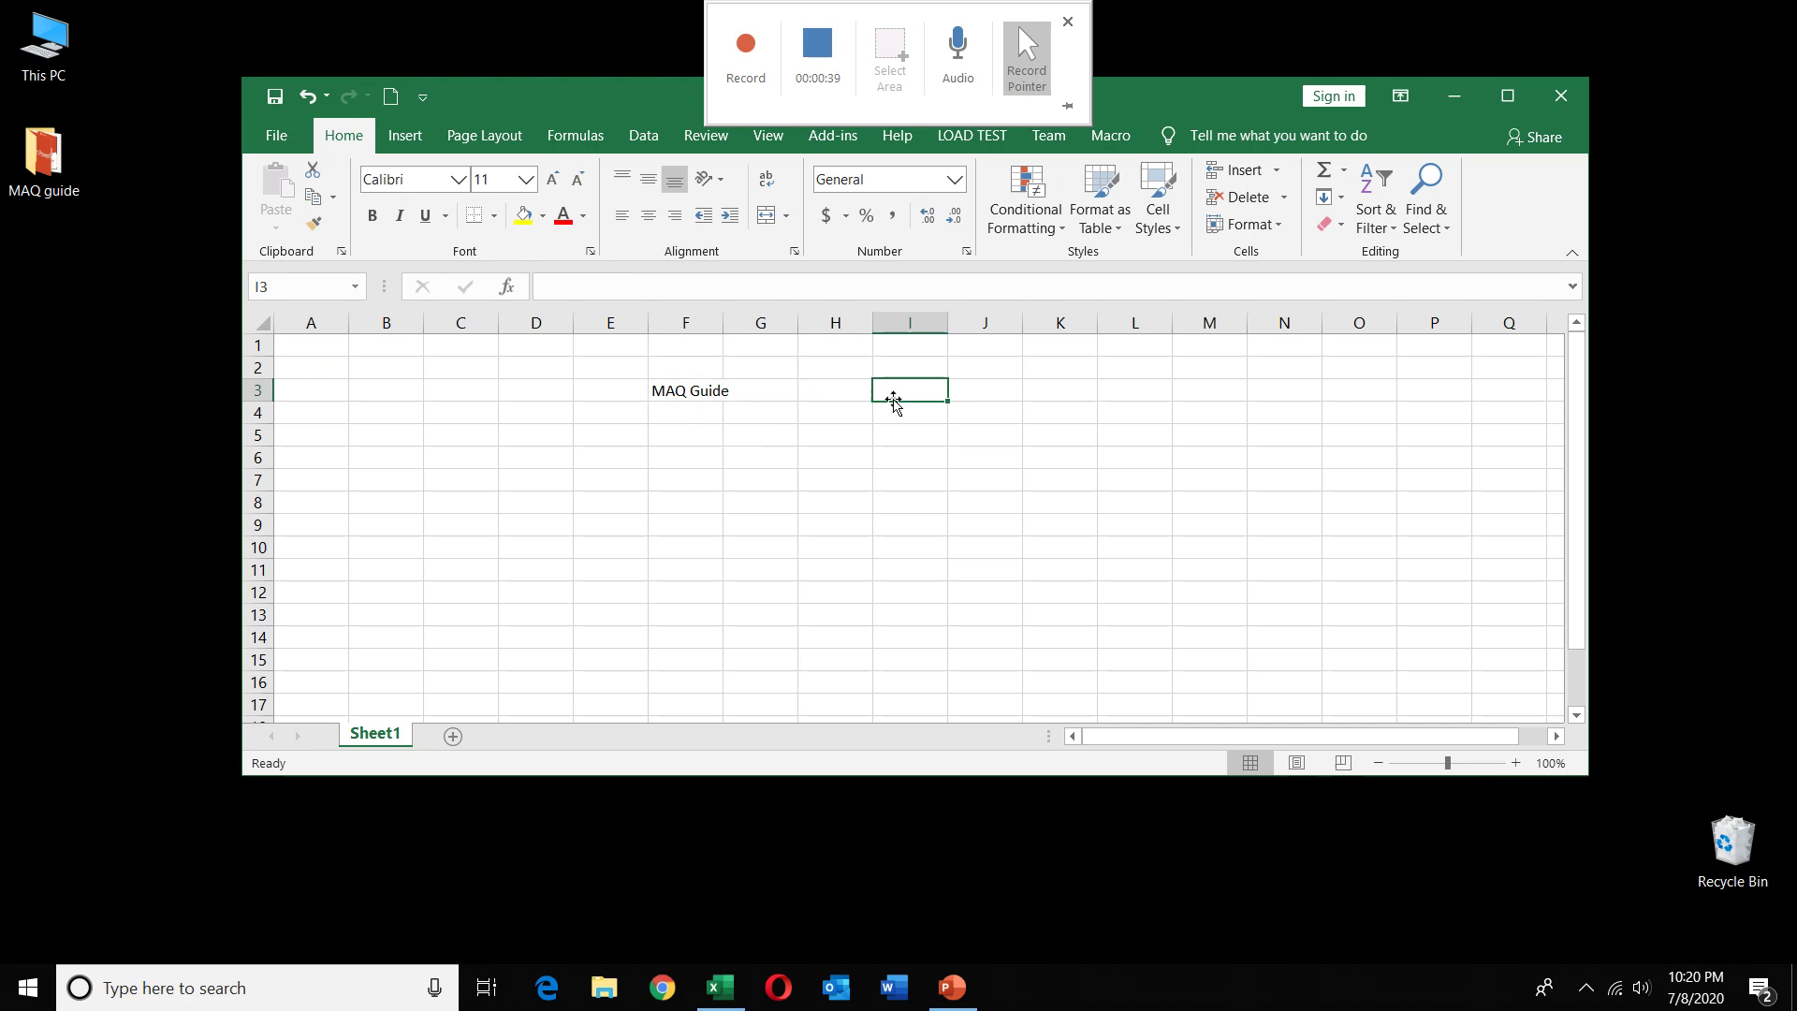
# Format the "MAQ Guide" text in cell F3 as 28 pt, bold, underlined and italic.
pyautogui.click(680, 410)
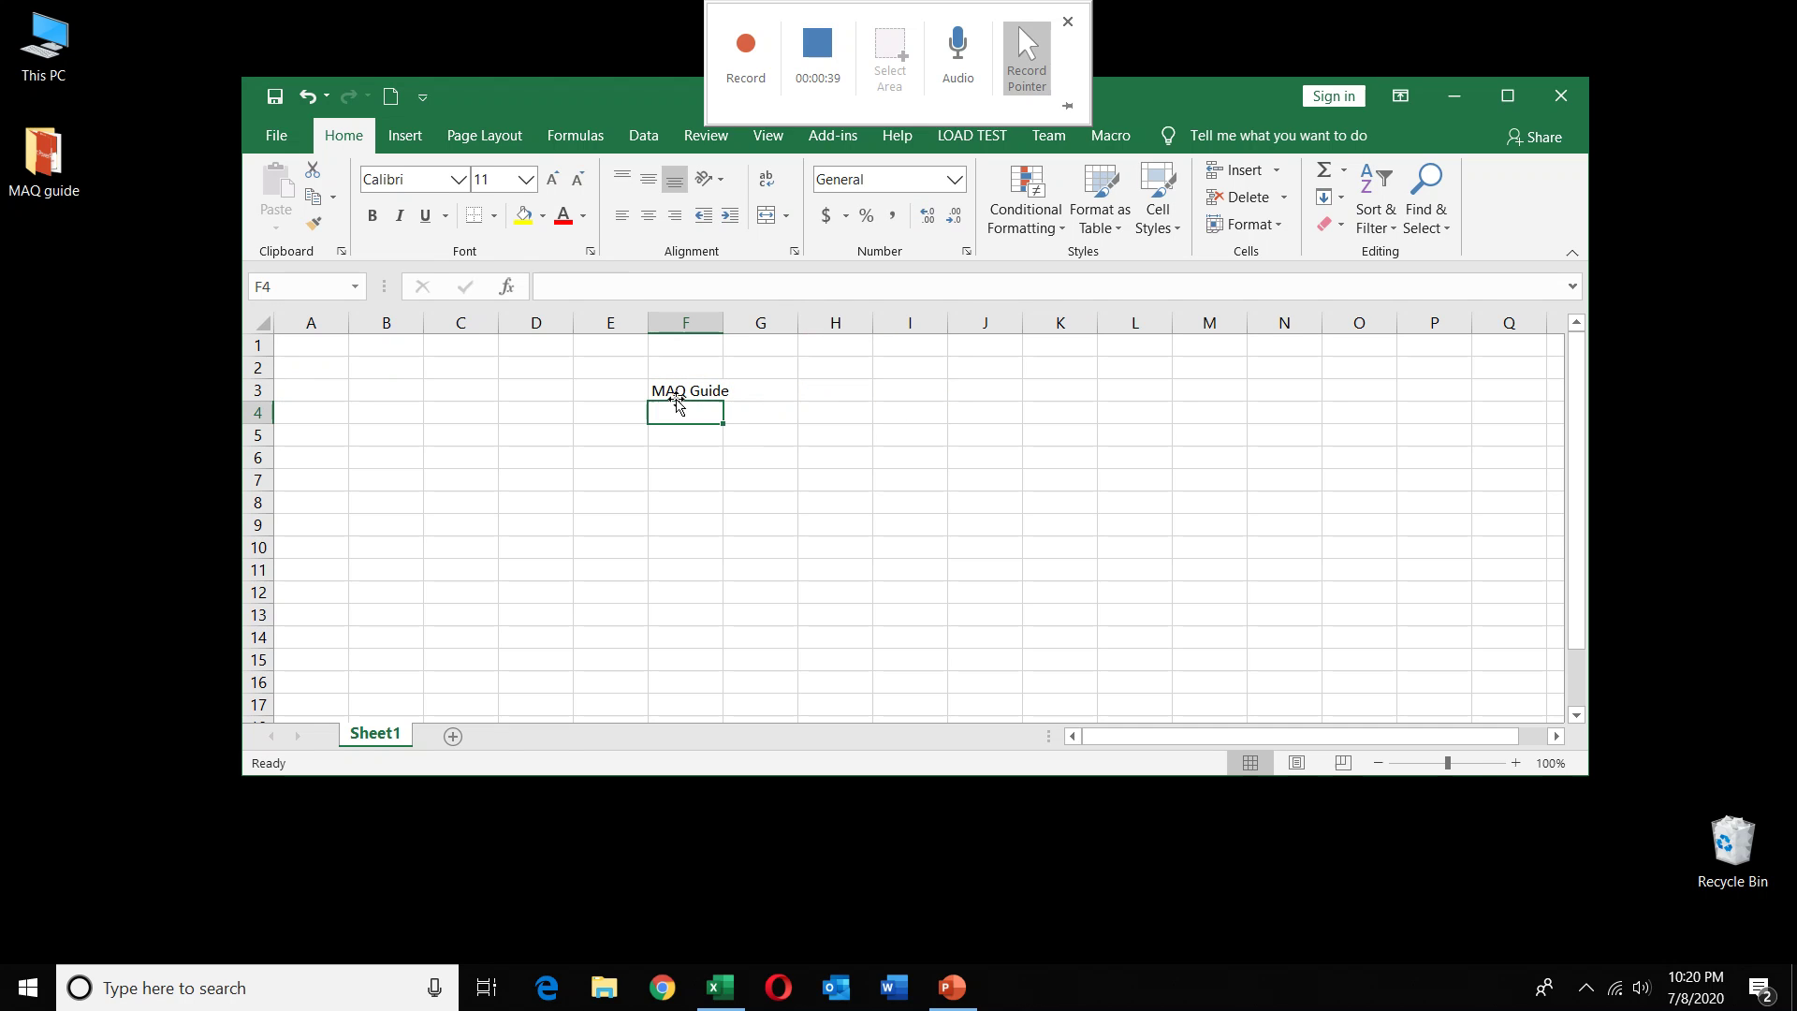
pyautogui.click(725, 391)
pyautogui.click(692, 385)
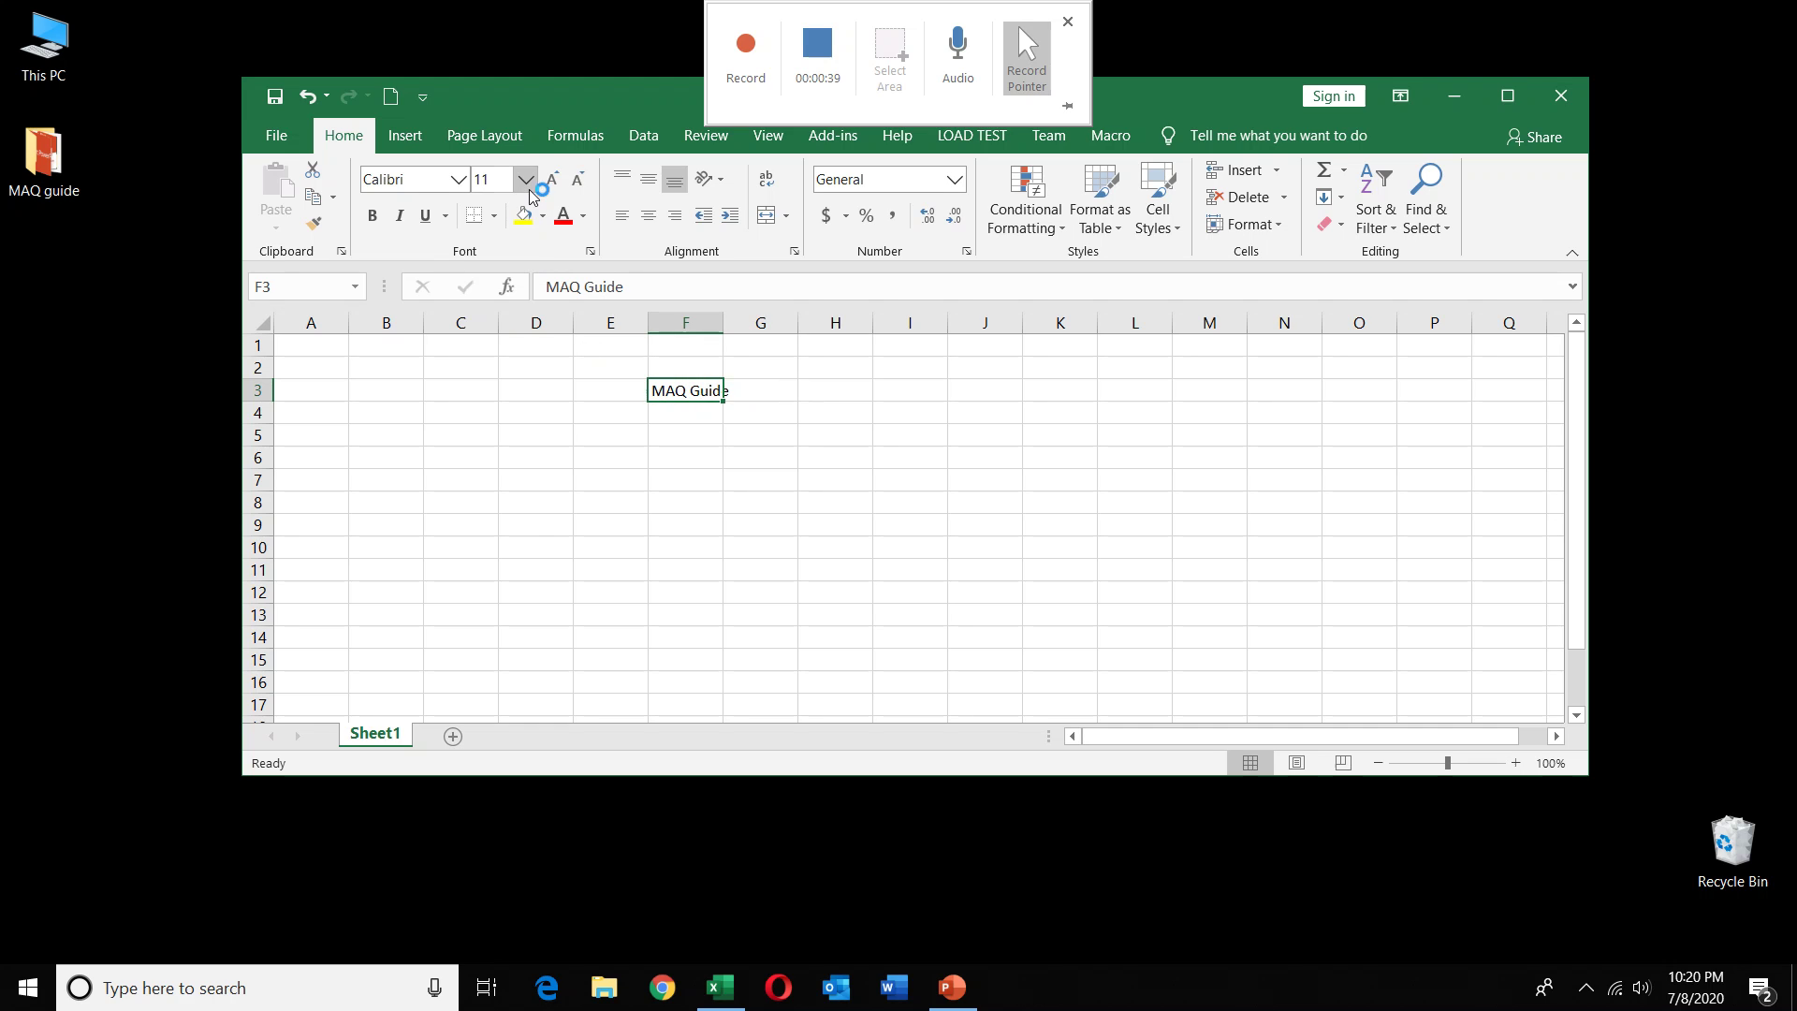
pyautogui.click(526, 179)
pyautogui.click(501, 482)
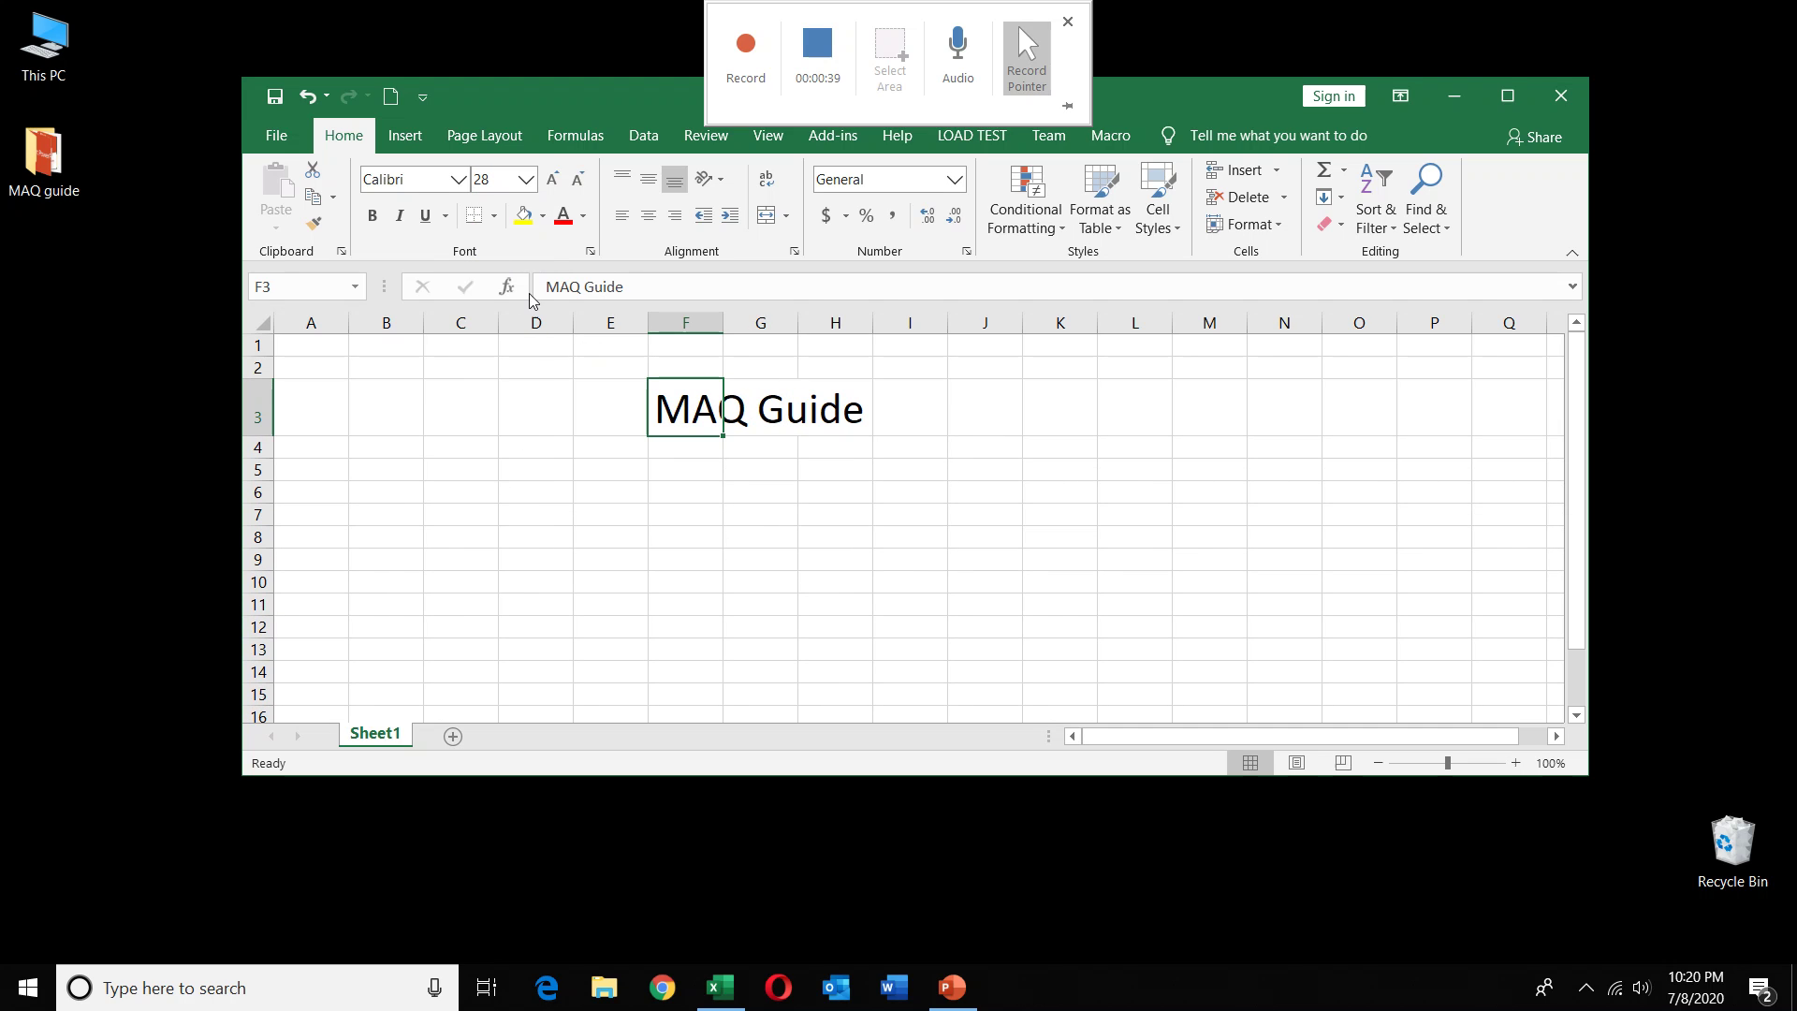
pyautogui.click(372, 215)
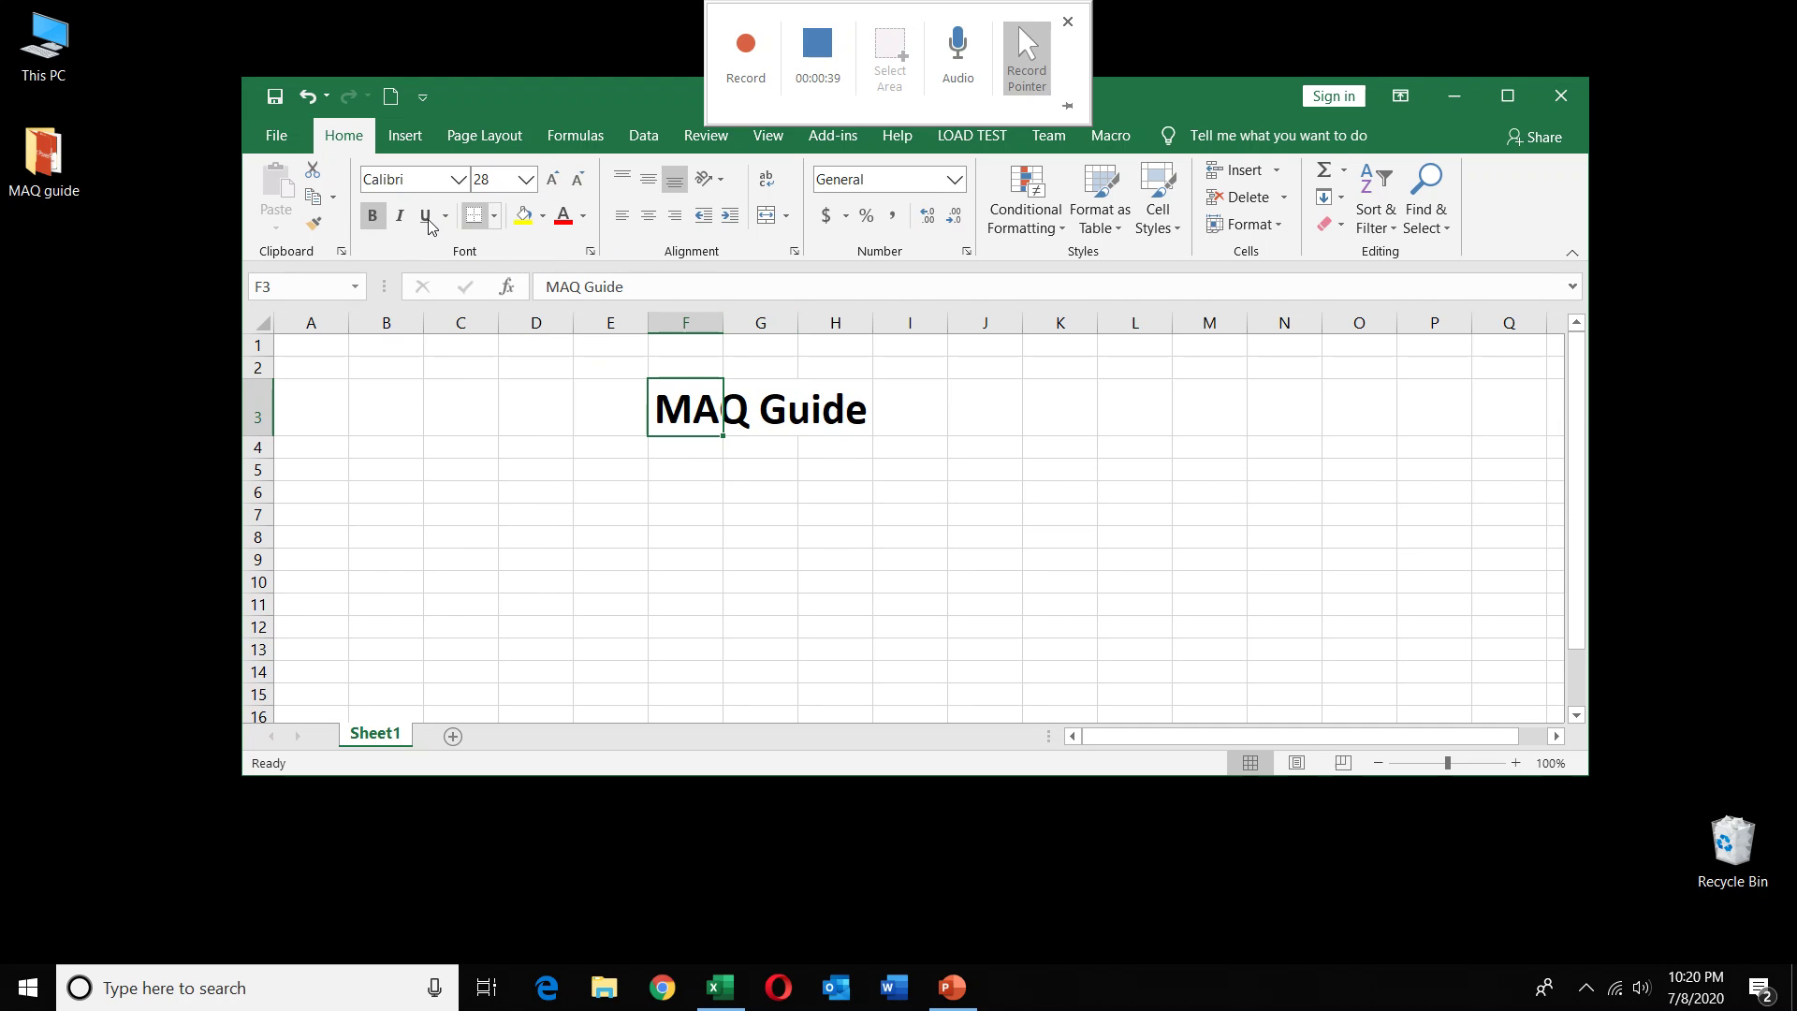
pyautogui.click(419, 219)
pyautogui.click(400, 215)
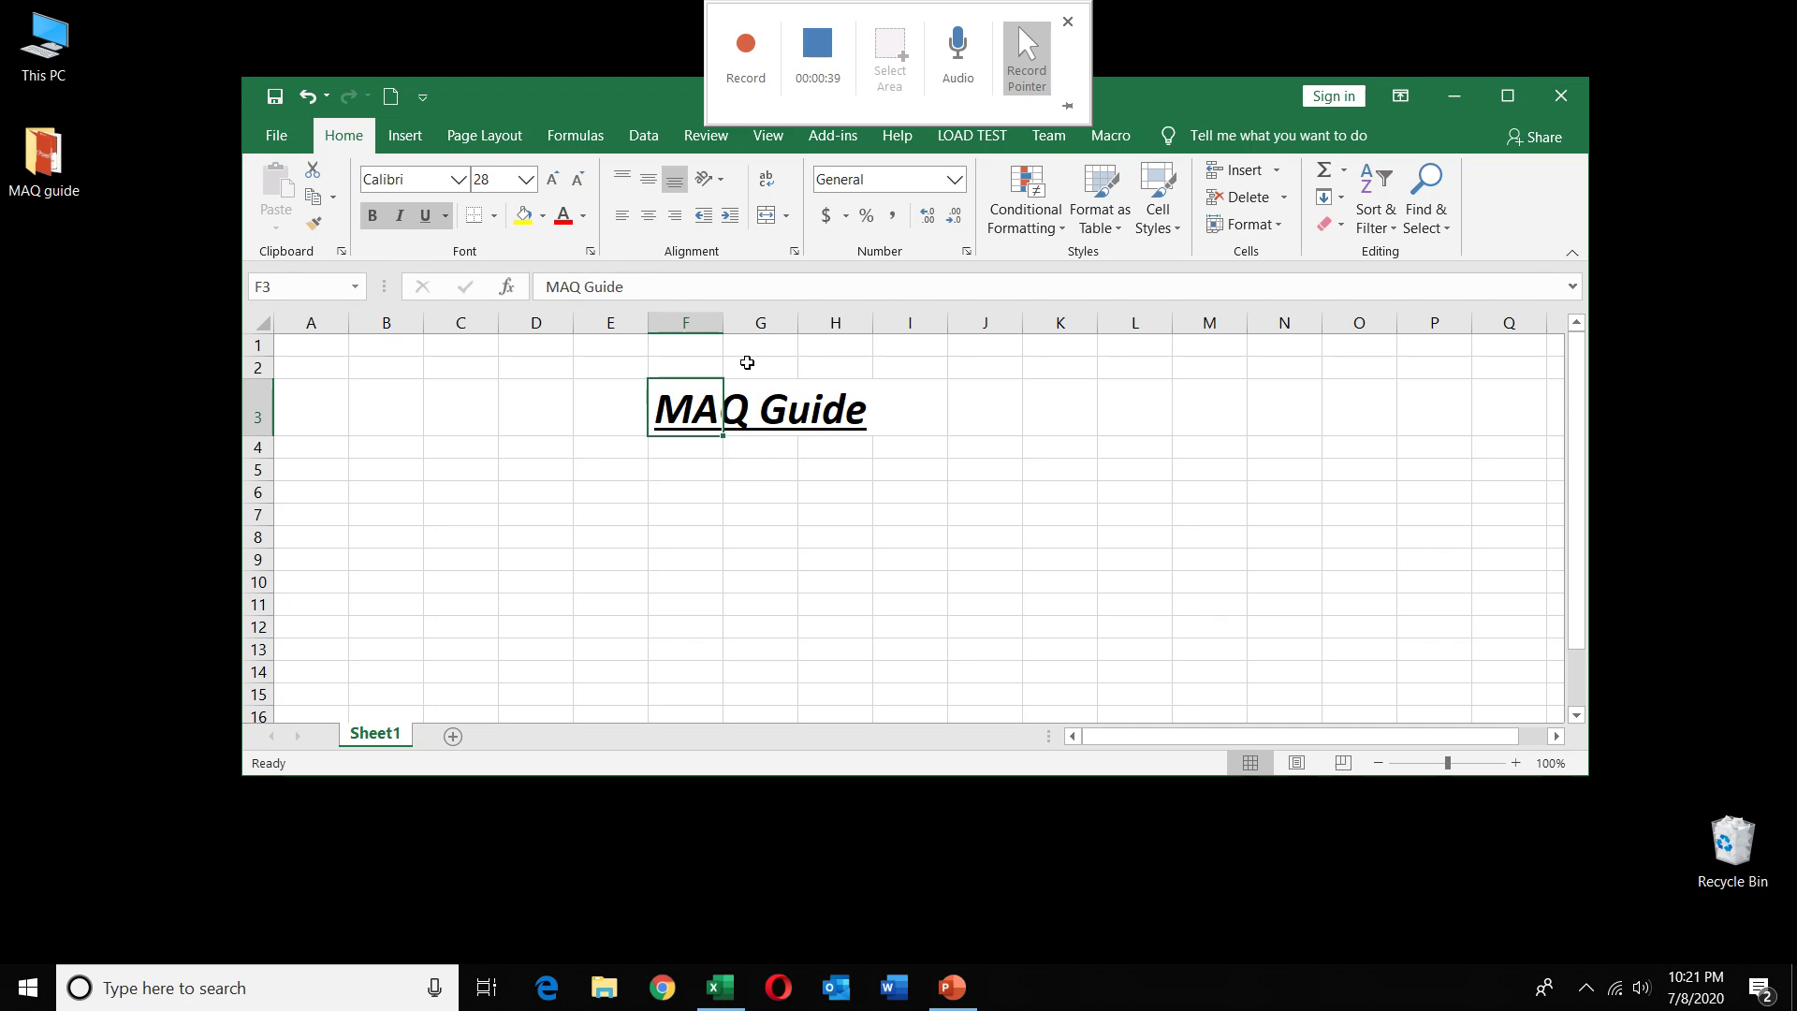
# Widen column F to fit the "MAQ Guide" heading and resume the paused screen recording.
pyautogui.moveTo(724, 322); pyautogui.dragTo(896, 322)
pyautogui.click(970, 368)
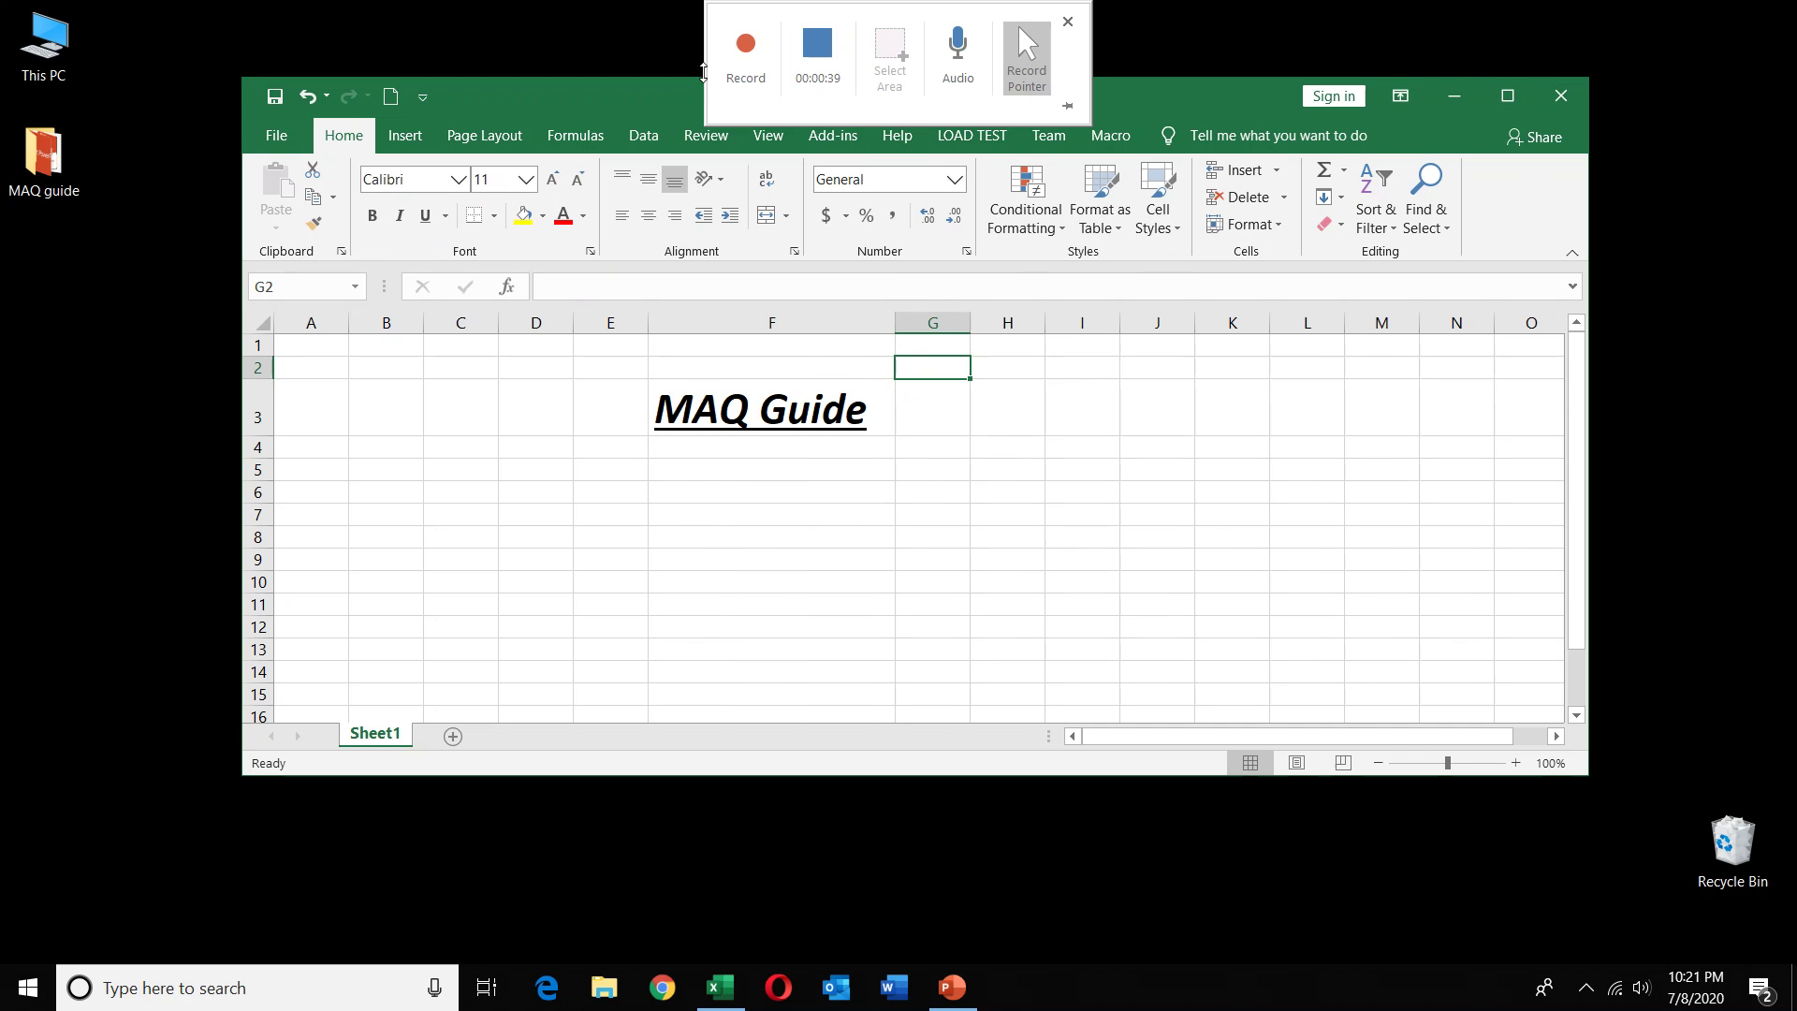
pyautogui.click(745, 47)
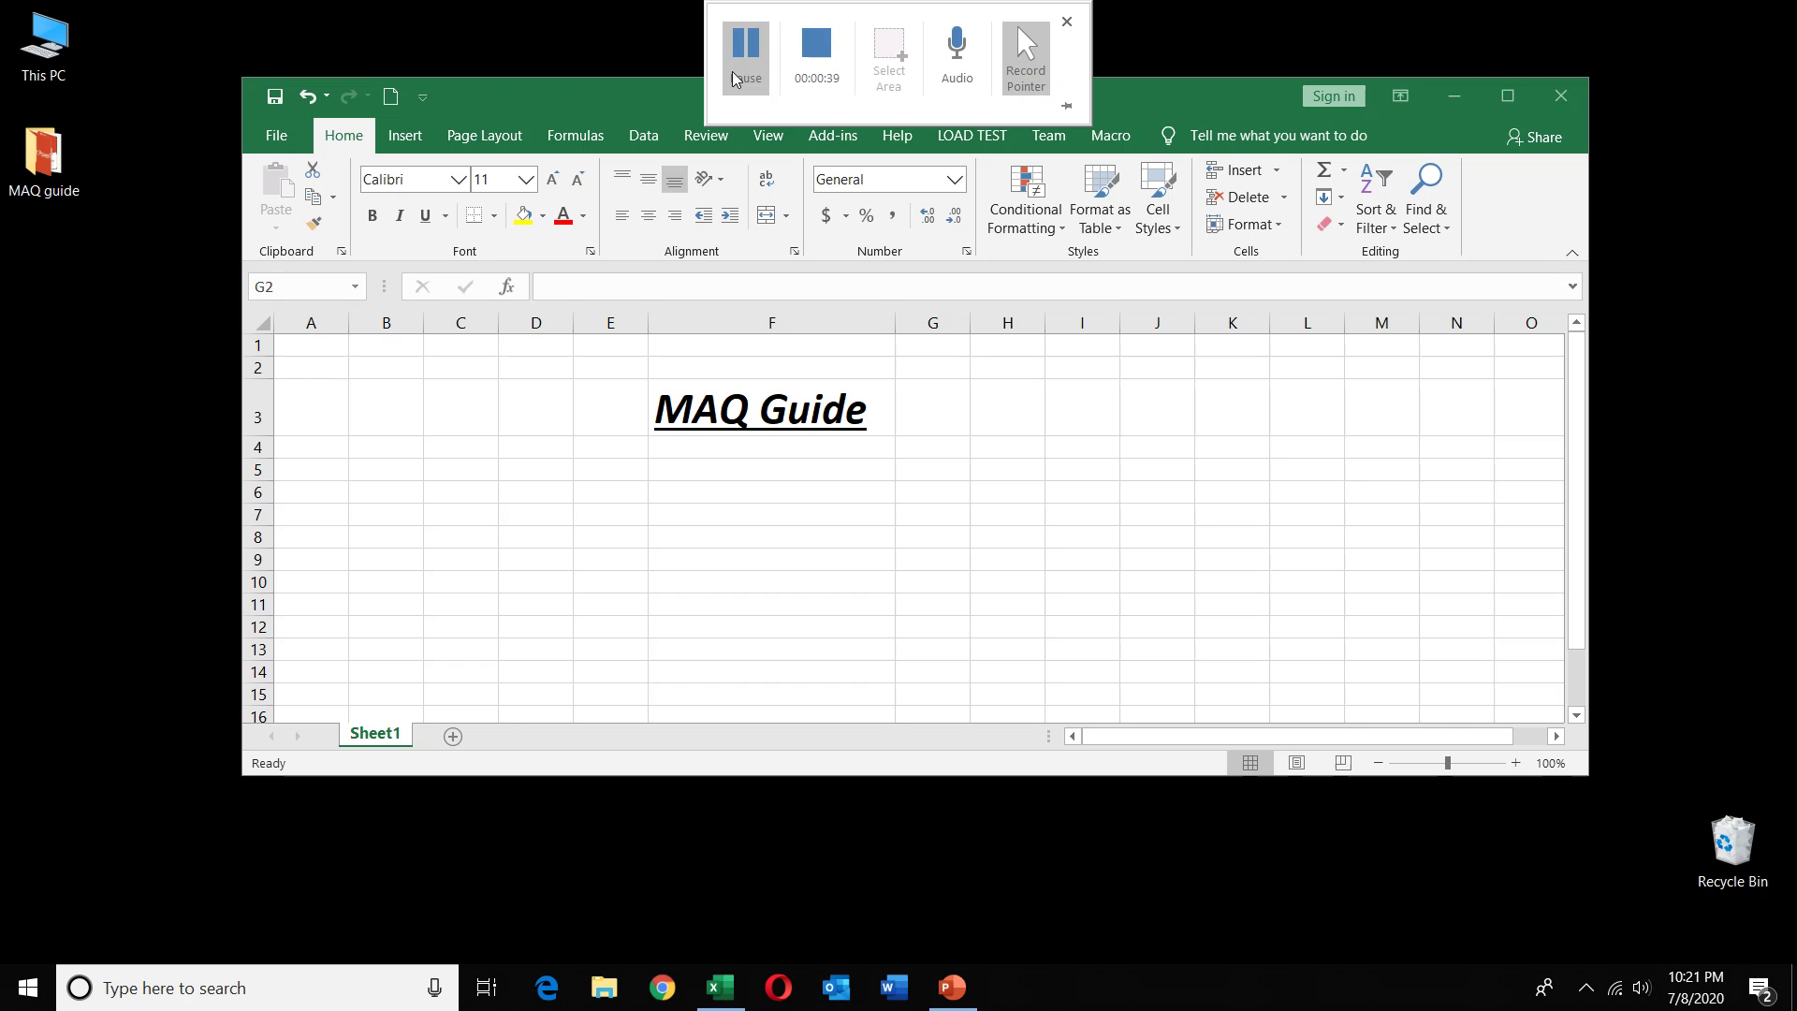
# Enter 1, 2 and 3 in cells F5 to F7 and fill the number series down to 9 in F13.
pyautogui.click(739, 473)
pyautogui.write('1')
pyautogui.press('Return')
pyautogui.write('2')
pyautogui.press('Return')
pyautogui.write('3')
pyautogui.press('Return')
pyautogui.moveTo(887, 470); pyautogui.dragTo(894, 661)
pyautogui.click(1047, 480)
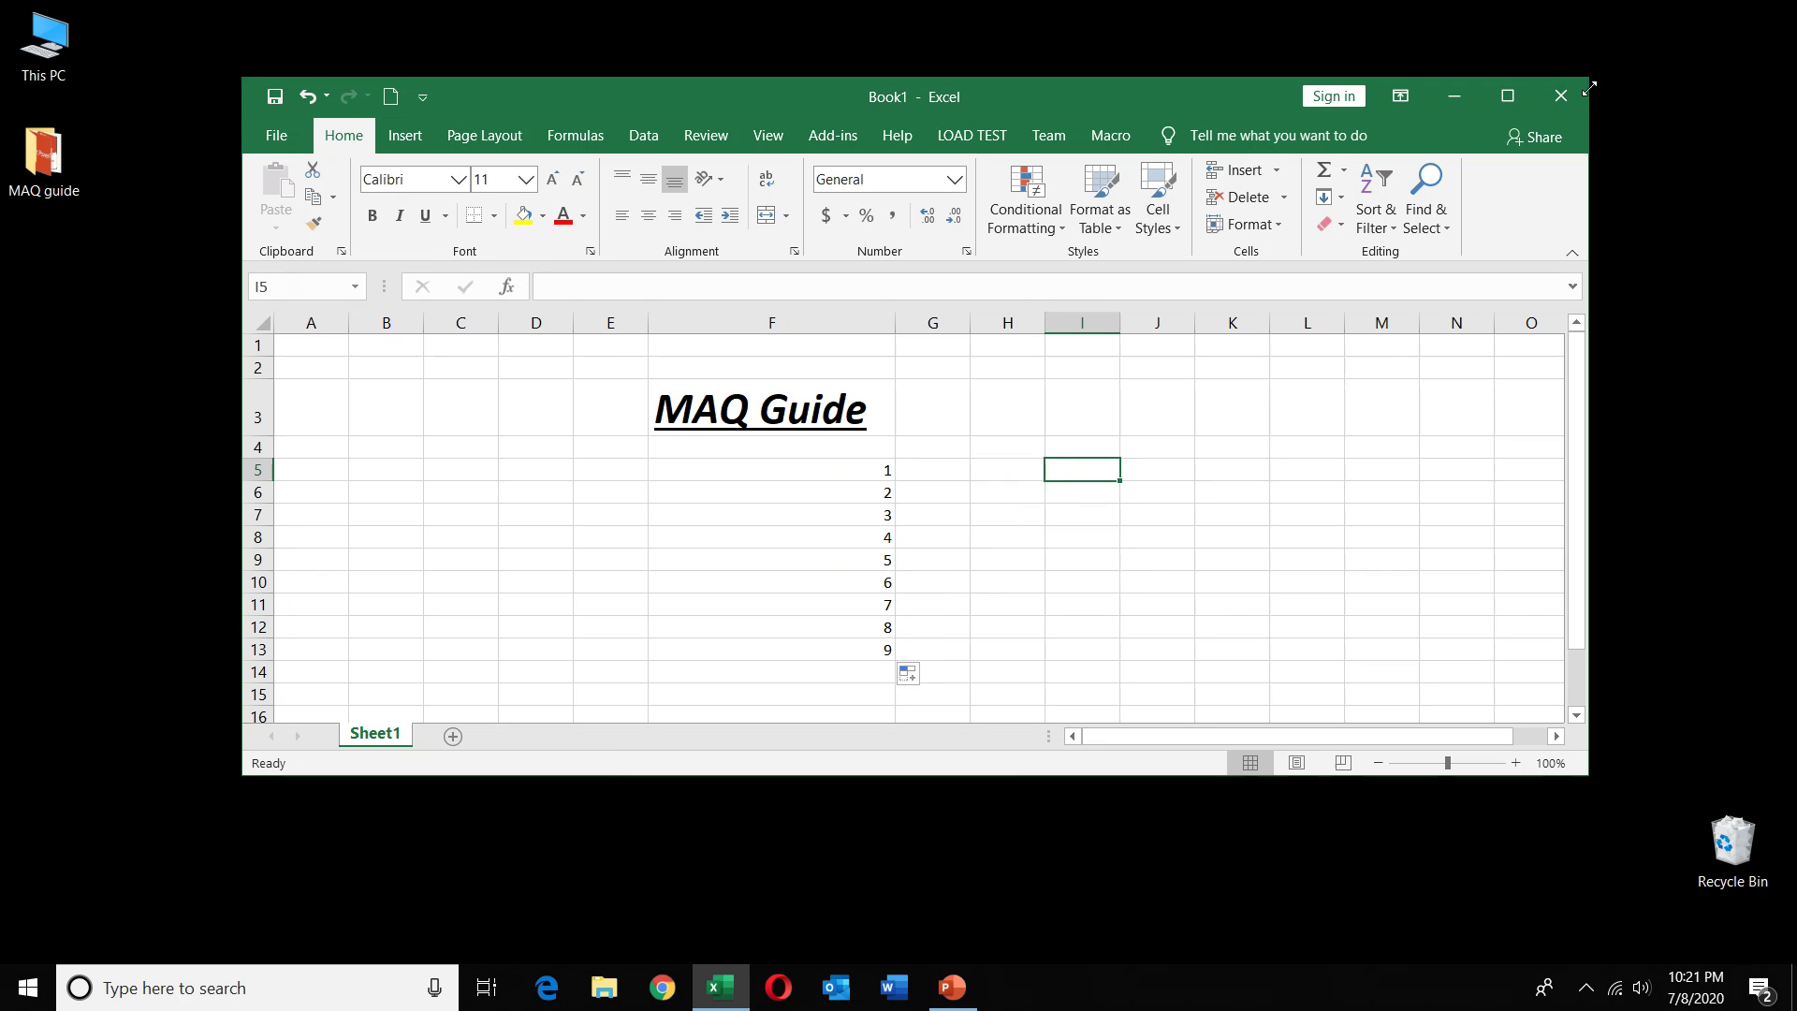
# Close the Excel workbook without saving and stop the screen recording to return to the PowerPoint slide.
pyautogui.click(1560, 108)
pyautogui.click(898, 522)
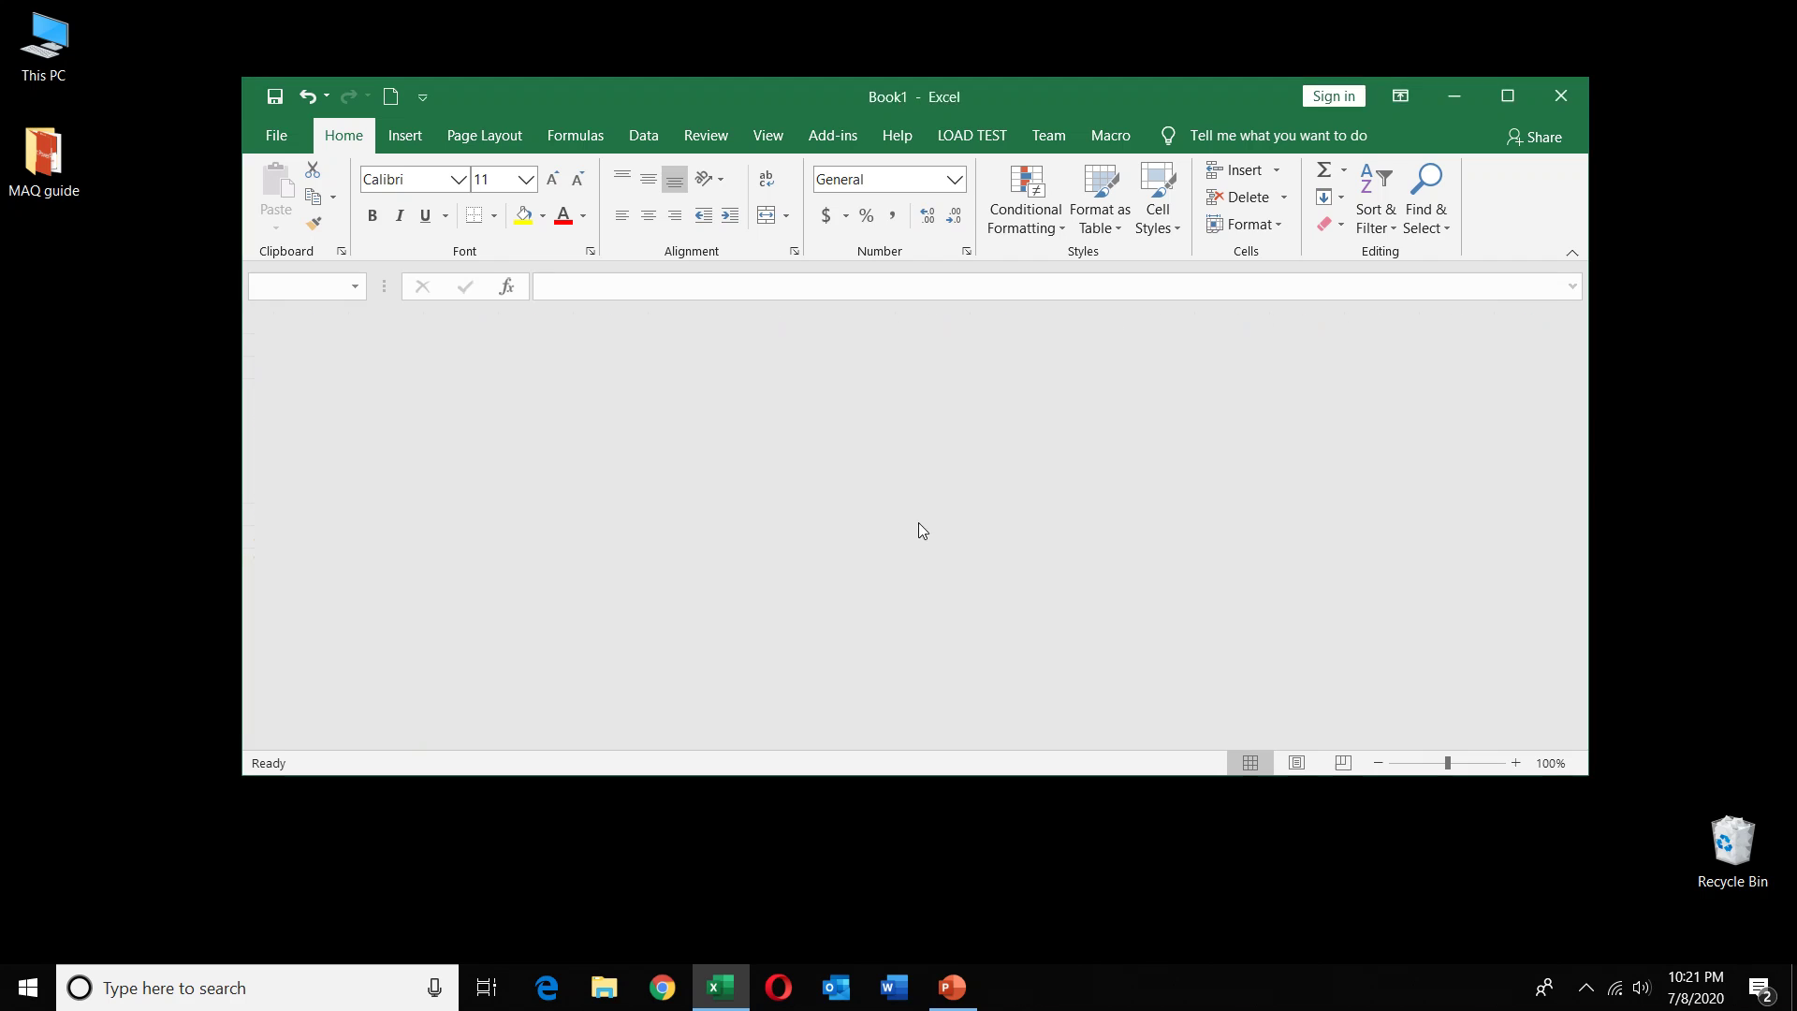
pyautogui.moveTo(655, 5)
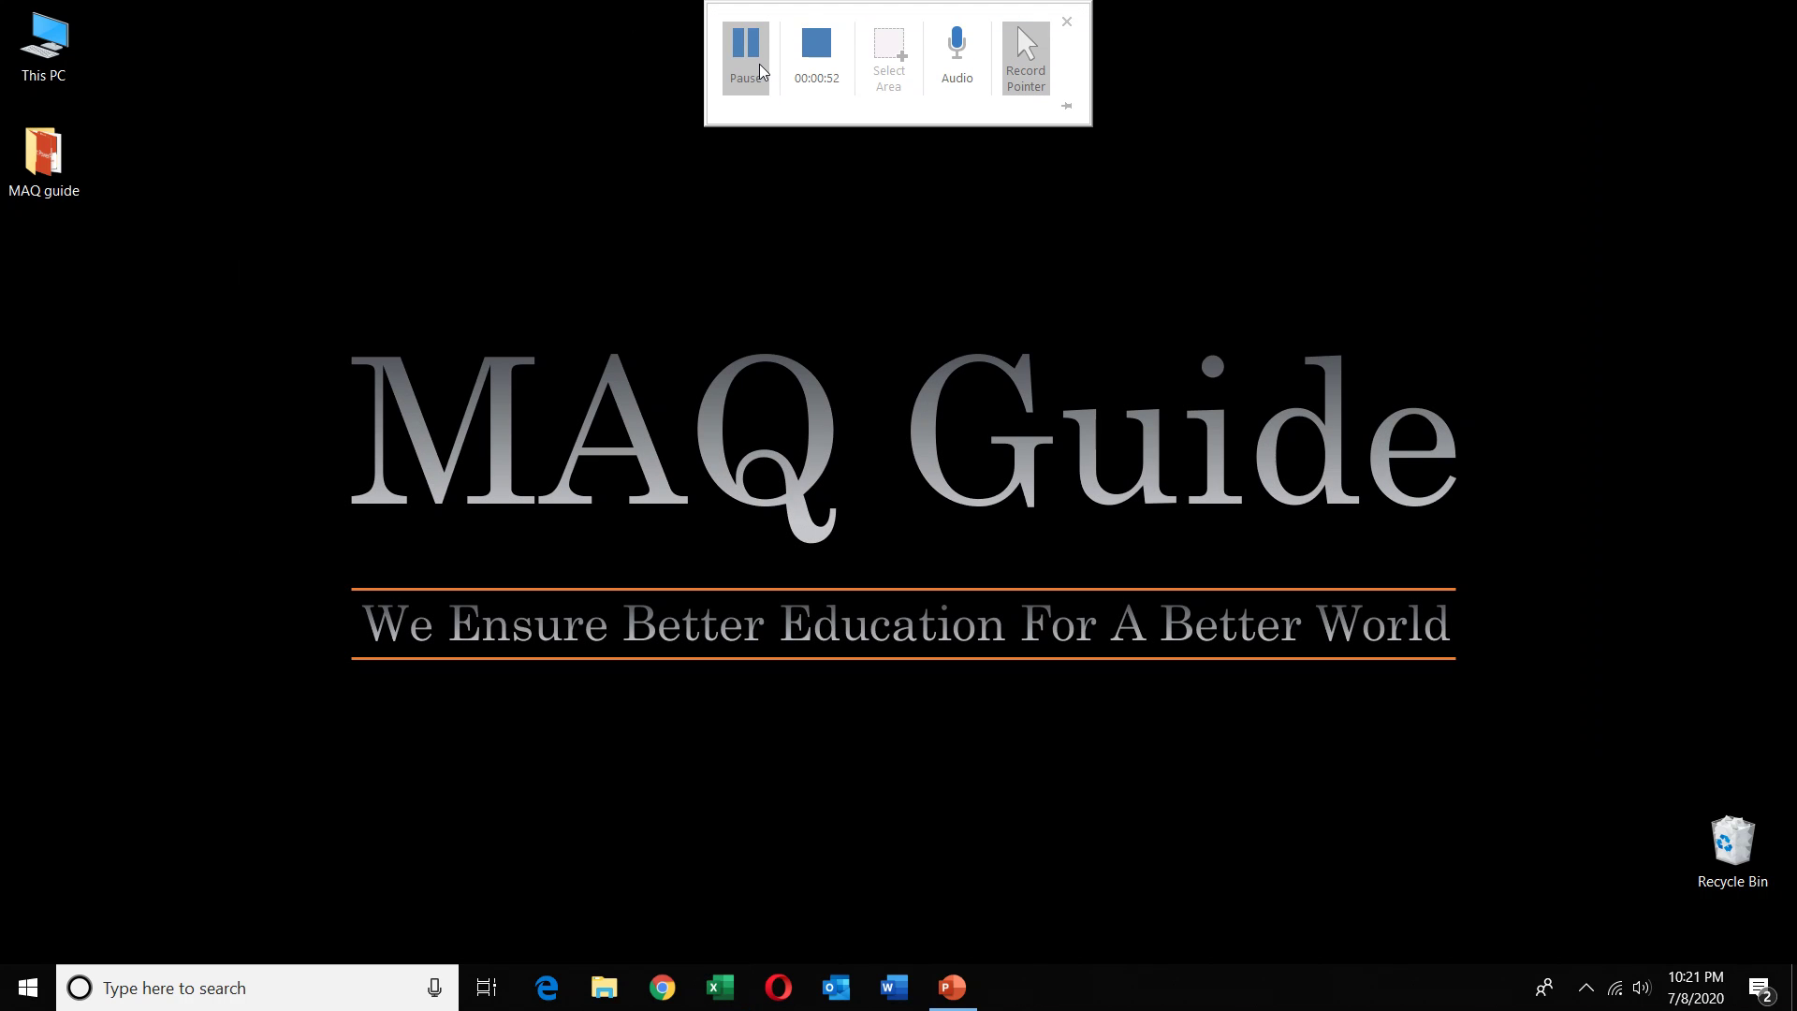
pyautogui.click(811, 68)
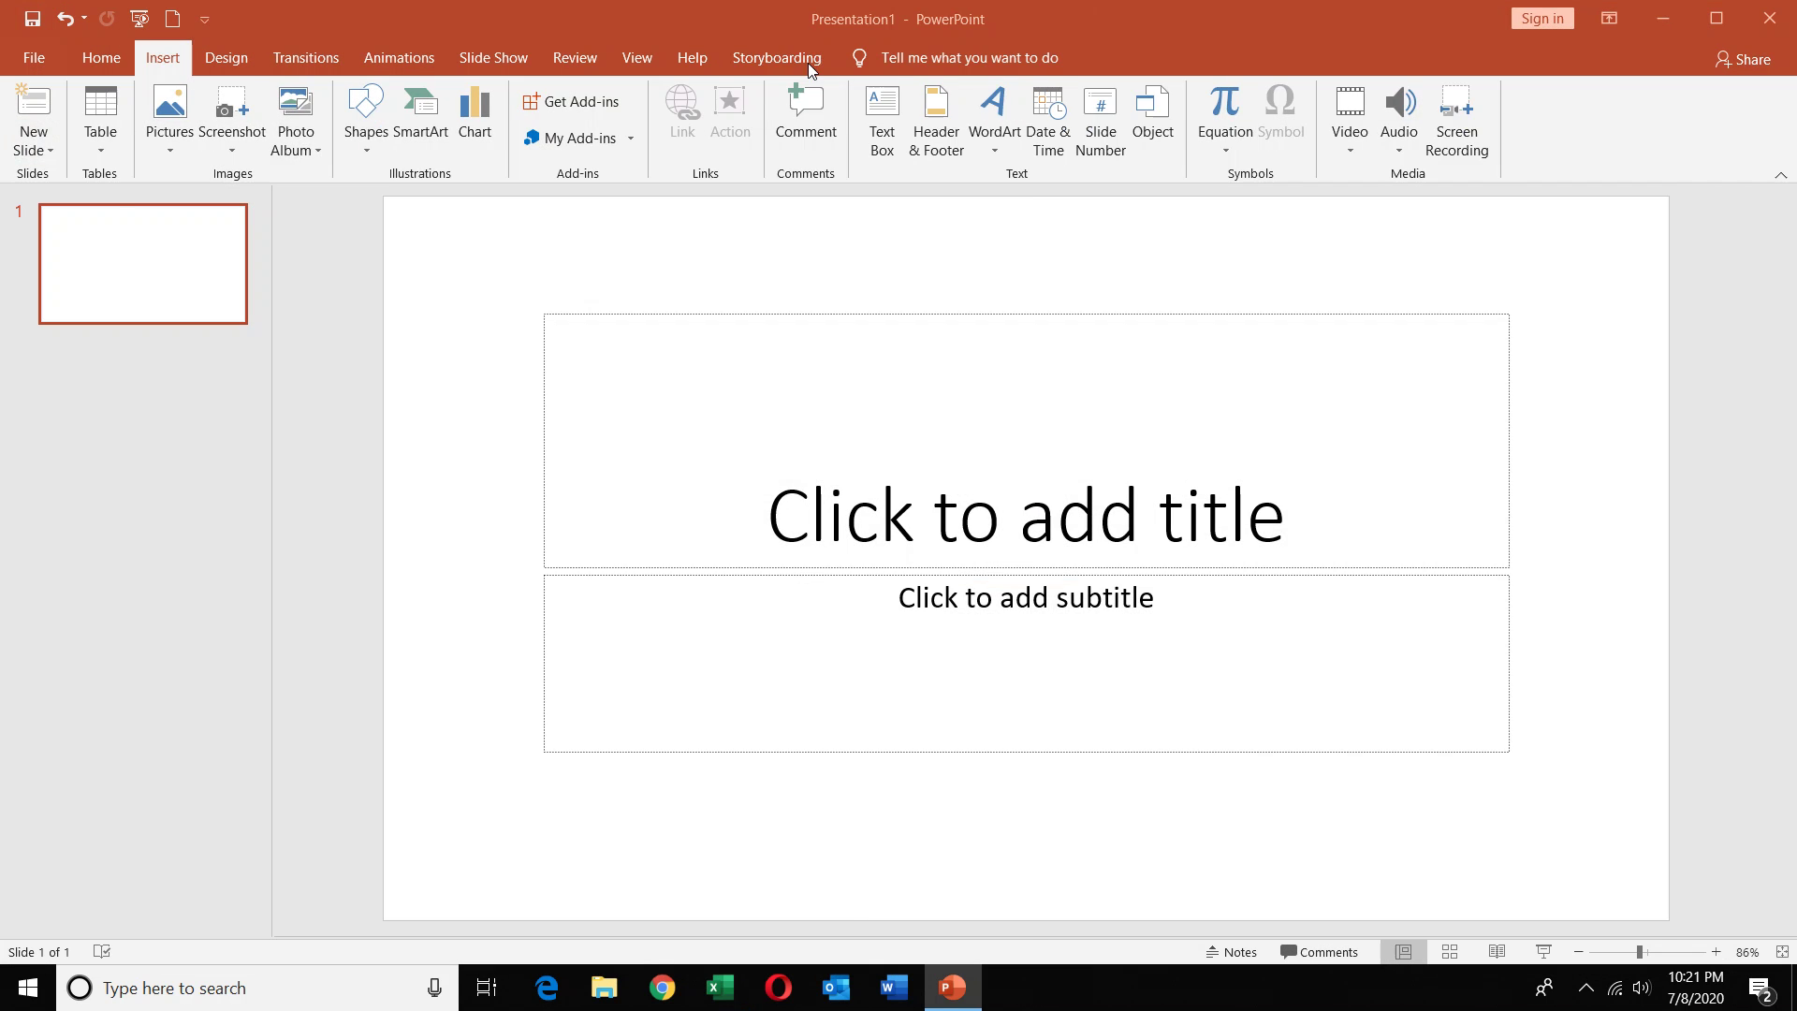